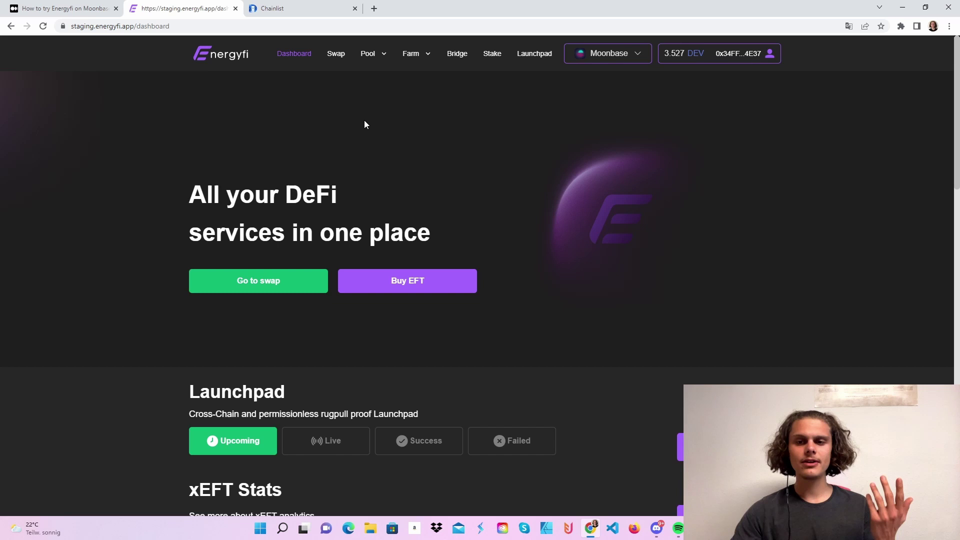
# Browse the All Farms list, then open Staking showing 0.00001 xEFT and 0.0000216 EFT.
pyautogui.click(338, 61)
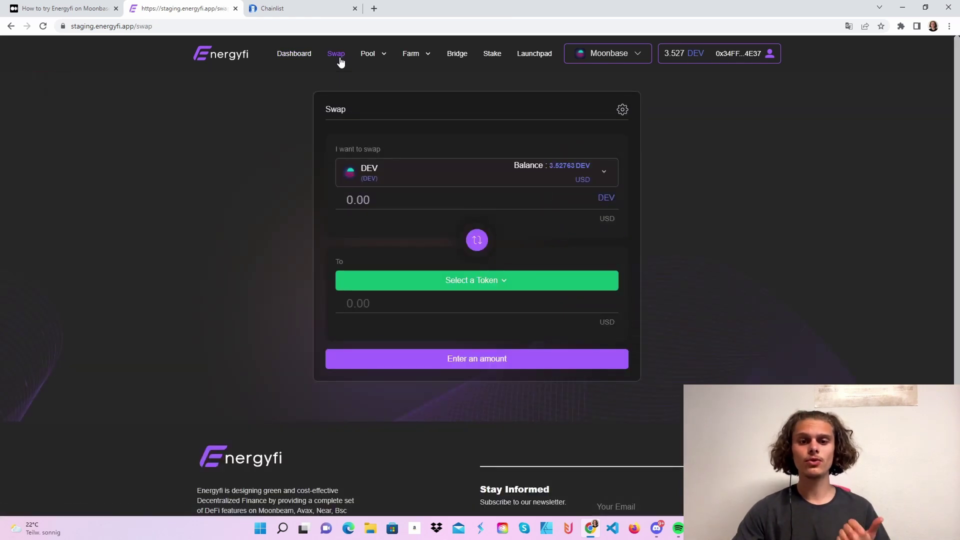
pyautogui.click(413, 54)
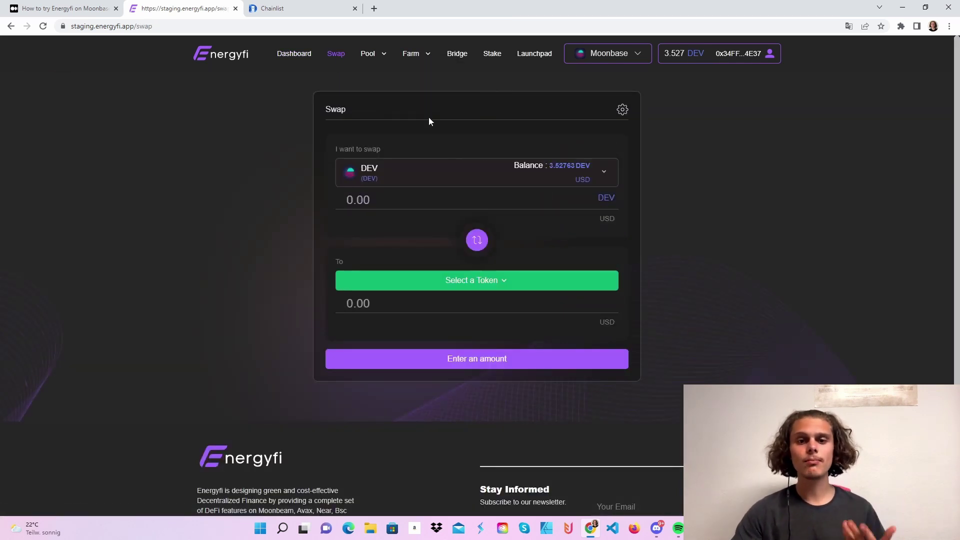
pyautogui.moveTo(412, 59)
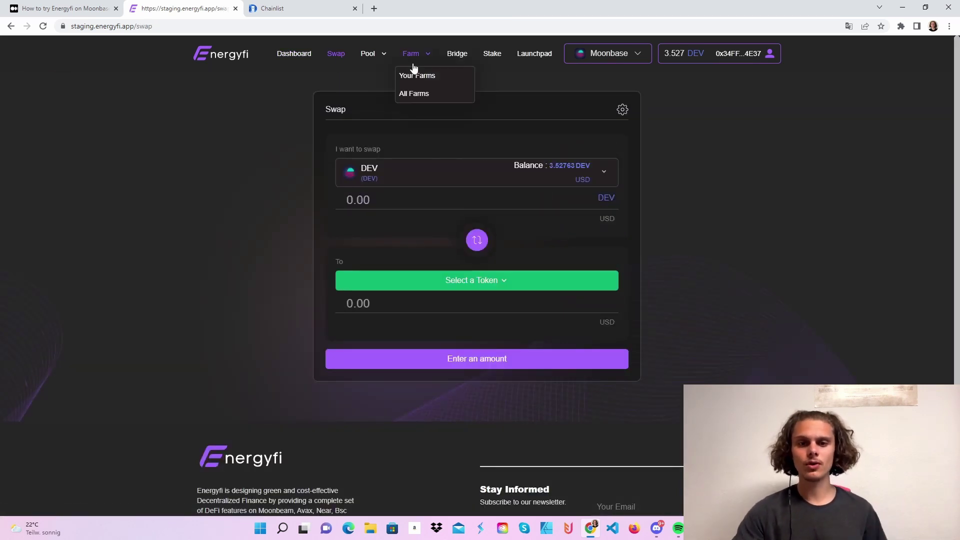
pyautogui.click(408, 95)
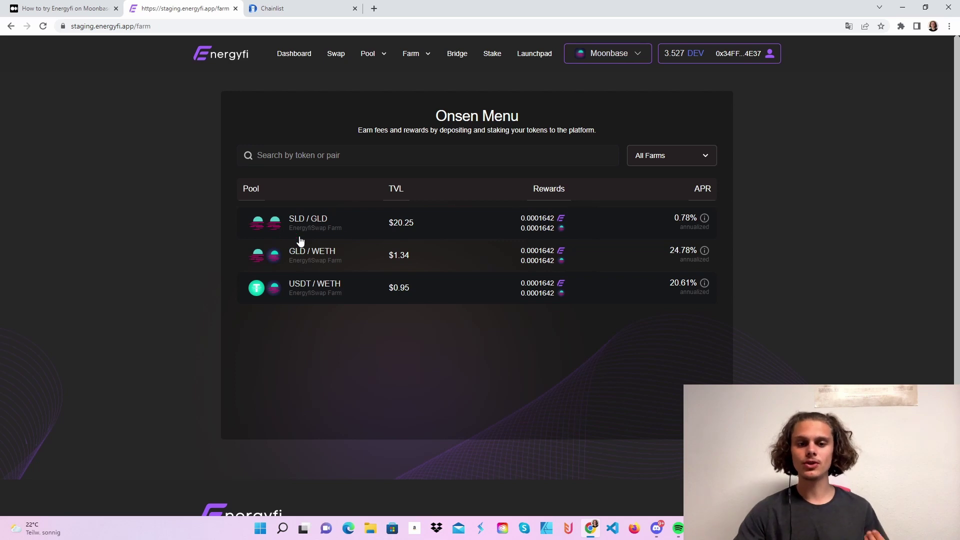
pyautogui.click(492, 55)
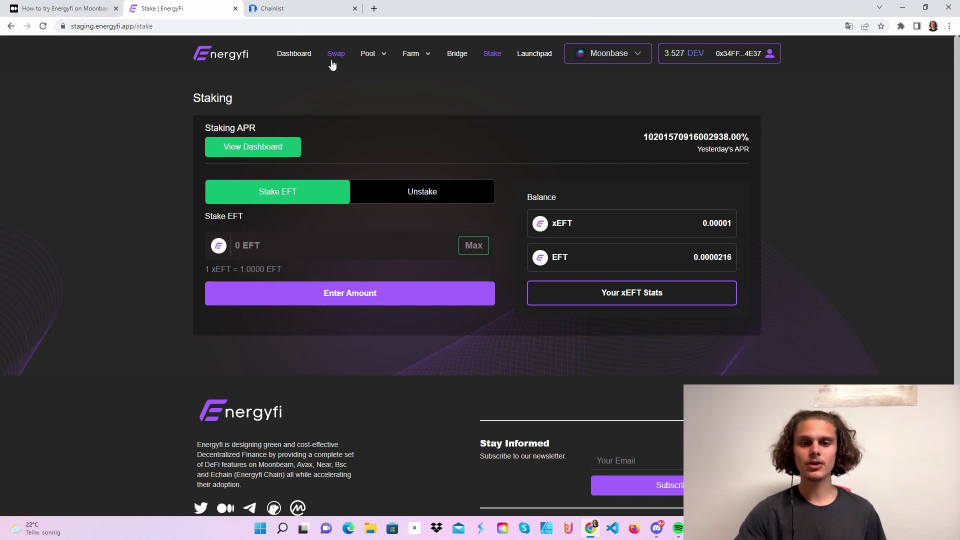
# On the Swap page, choose EFT as the token to receive.
pyautogui.click(332, 56)
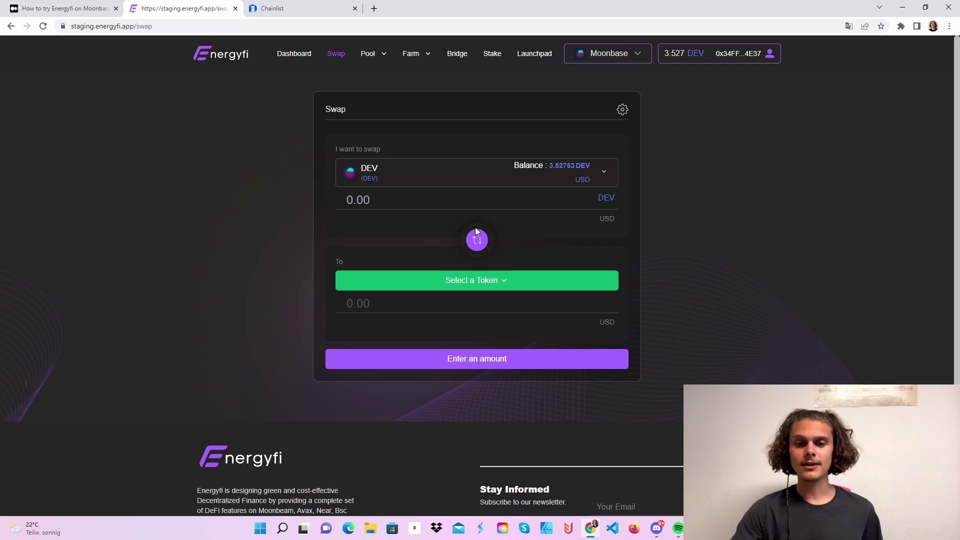
pyautogui.click(409, 286)
pyautogui.scroll(-2, 400, 385)
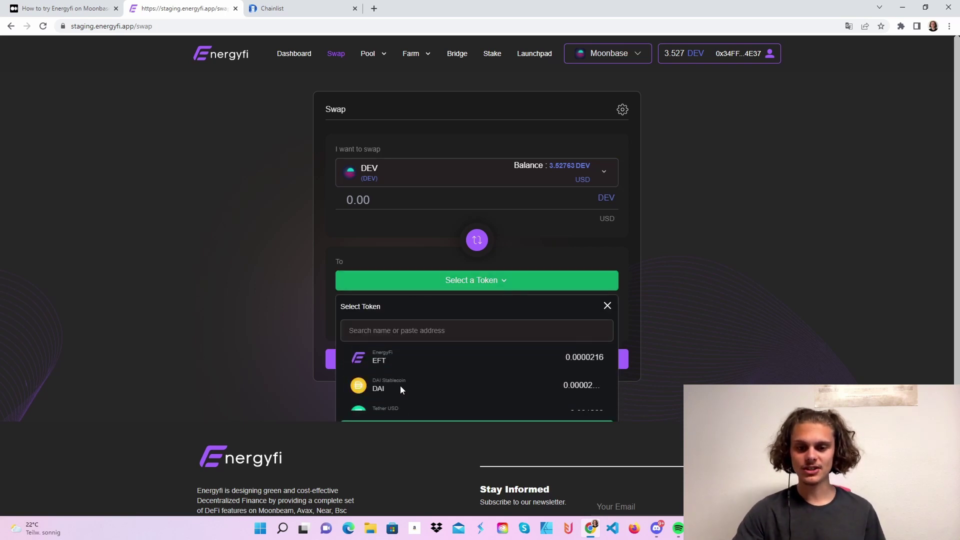
pyautogui.scroll(1, 402, 383)
pyautogui.scroll(-1, 450, 383)
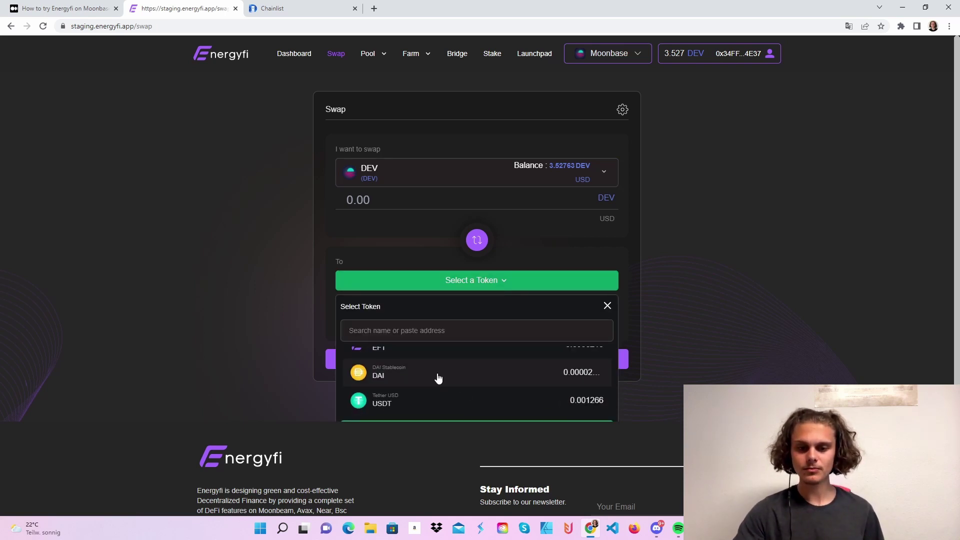
pyautogui.click(415, 354)
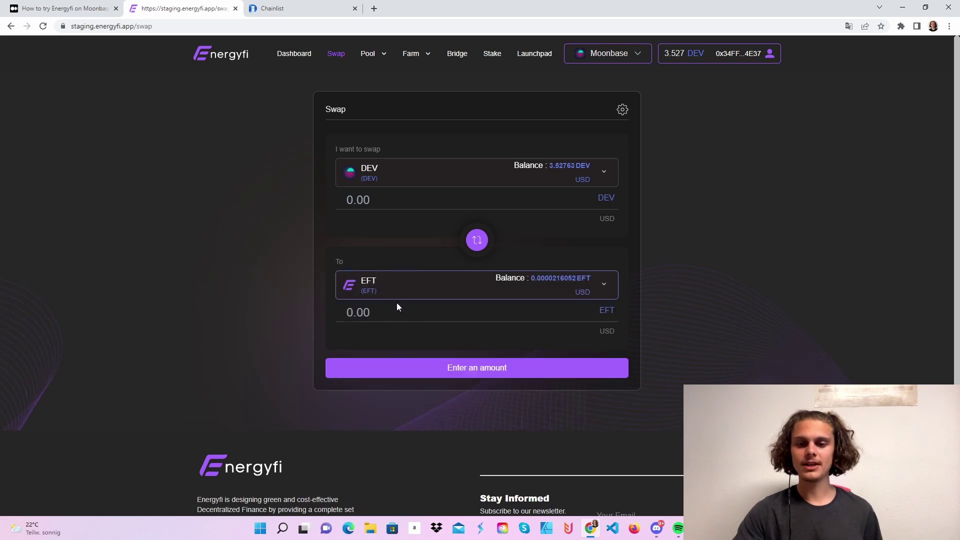
# Enter 0.5 DEV and review the swap, estimated at 0.0000156579 EFT.
pyautogui.click(371, 203)
pyautogui.write('0.5')
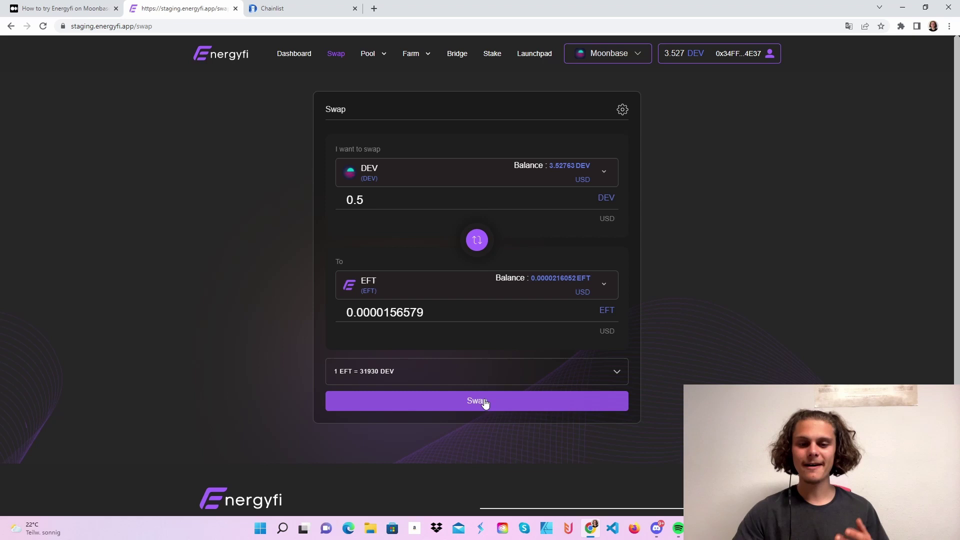
pyautogui.click(483, 401)
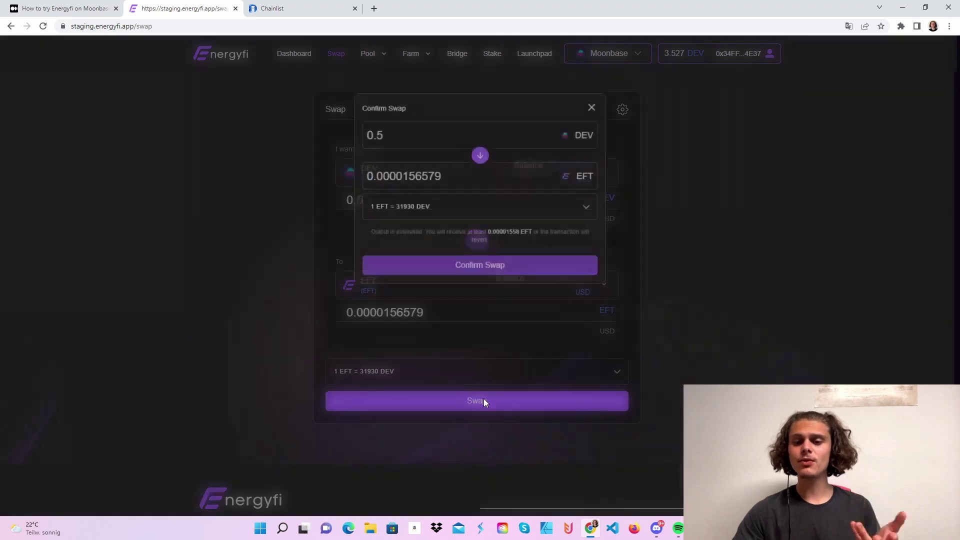
# Confirm the 0.5 DEV to EFT swap and approve it in MetaMask.
pyautogui.click(480, 266)
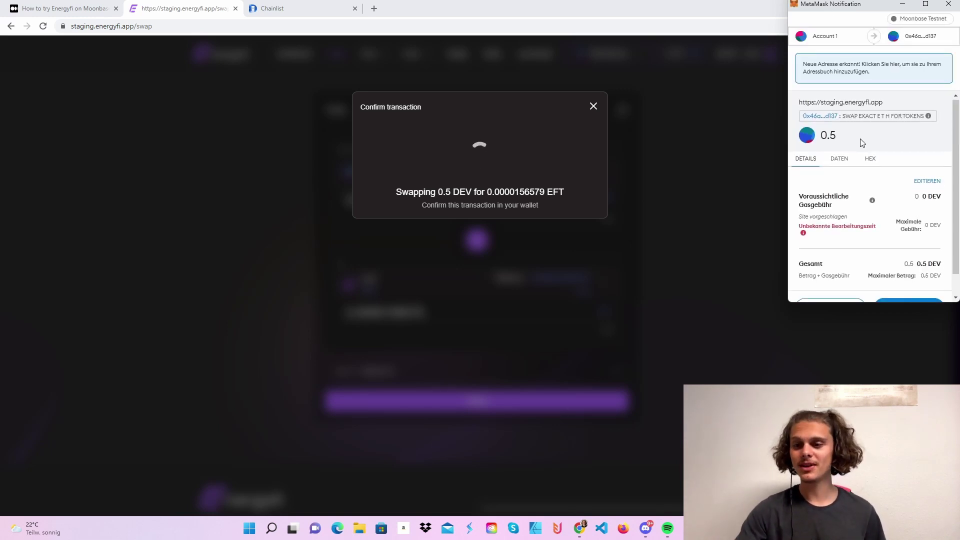
pyautogui.scroll(-2, 840, 210)
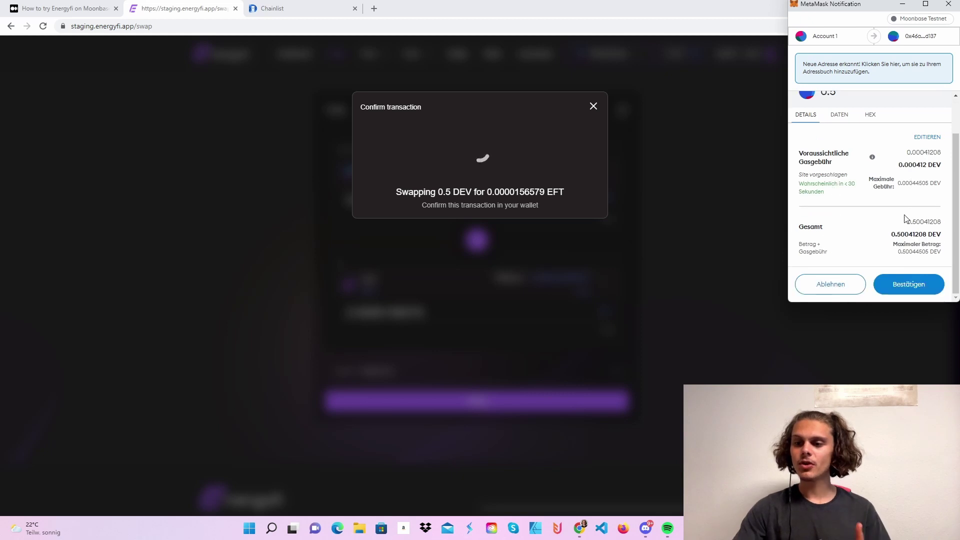
pyautogui.click(907, 291)
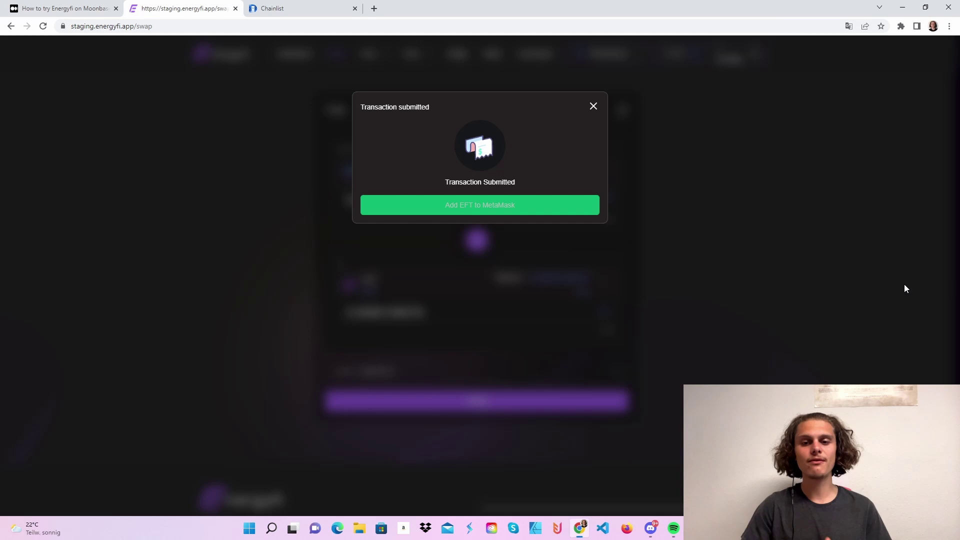
# Add the EFT token to MetaMask and close the transaction submitted notice.
pyautogui.click(492, 215)
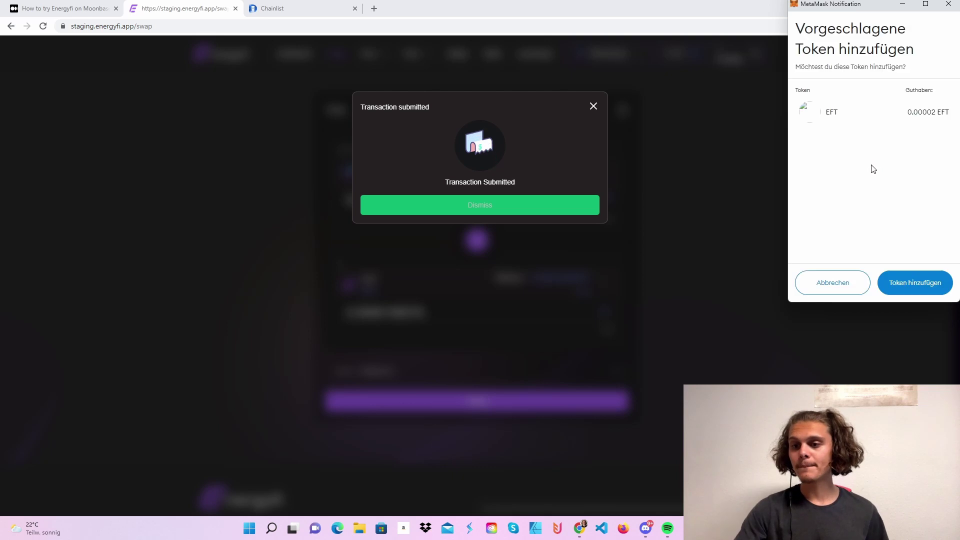
pyautogui.click(905, 281)
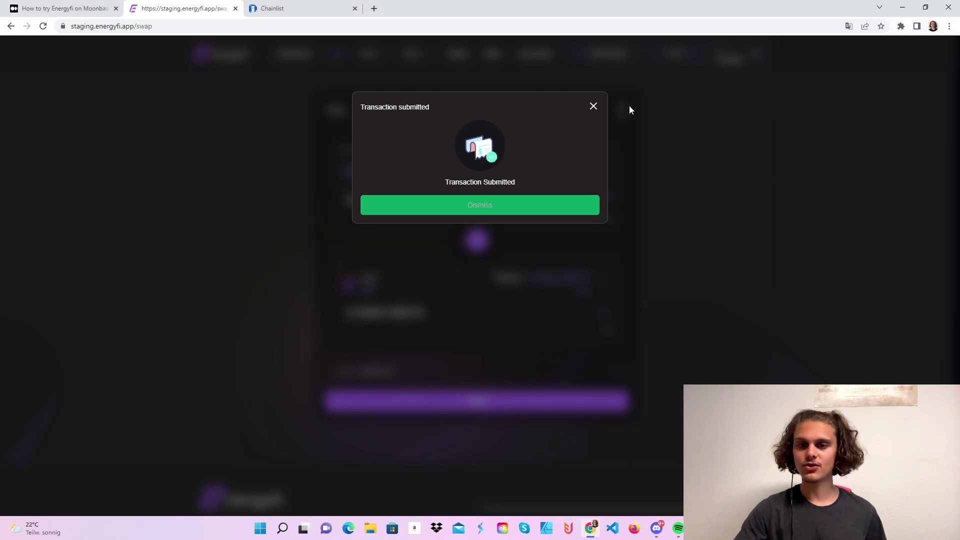
pyautogui.click(593, 107)
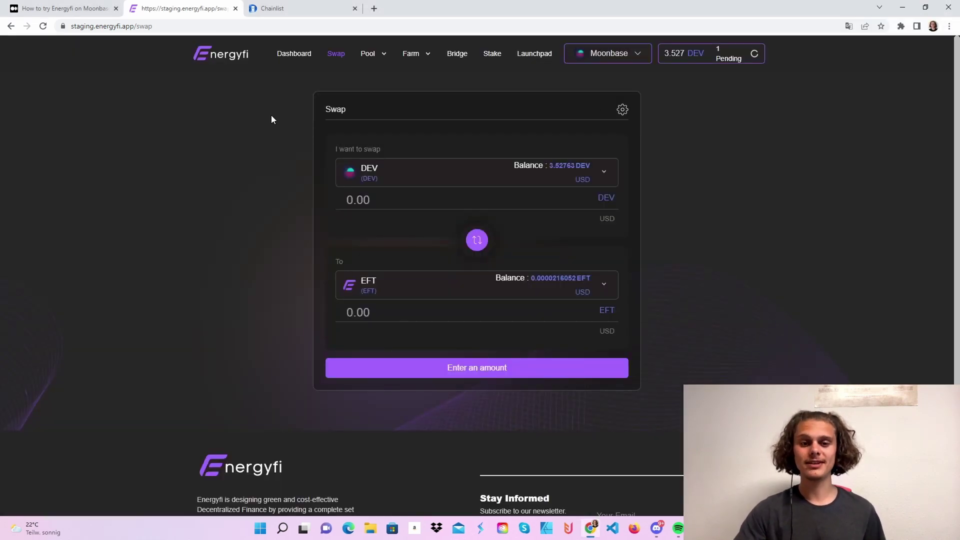
# Open the Add Liquidity page from the Pool menu.
pyautogui.click(365, 54)
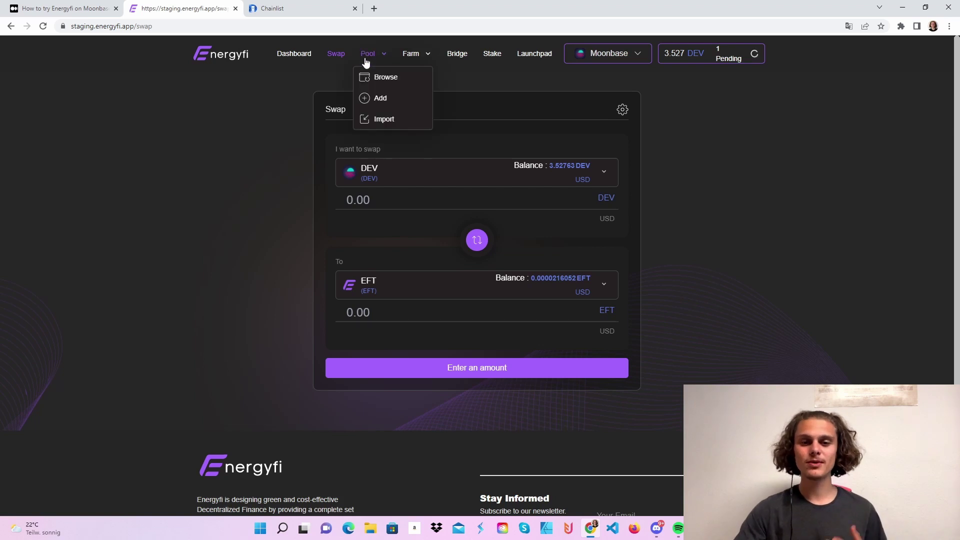
pyautogui.click(383, 118)
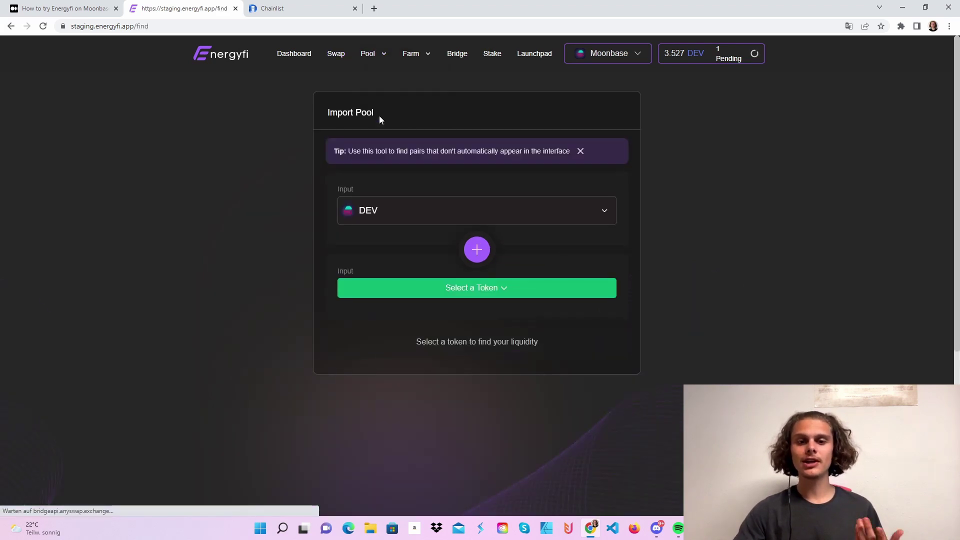
pyautogui.click(369, 55)
pyautogui.click(373, 98)
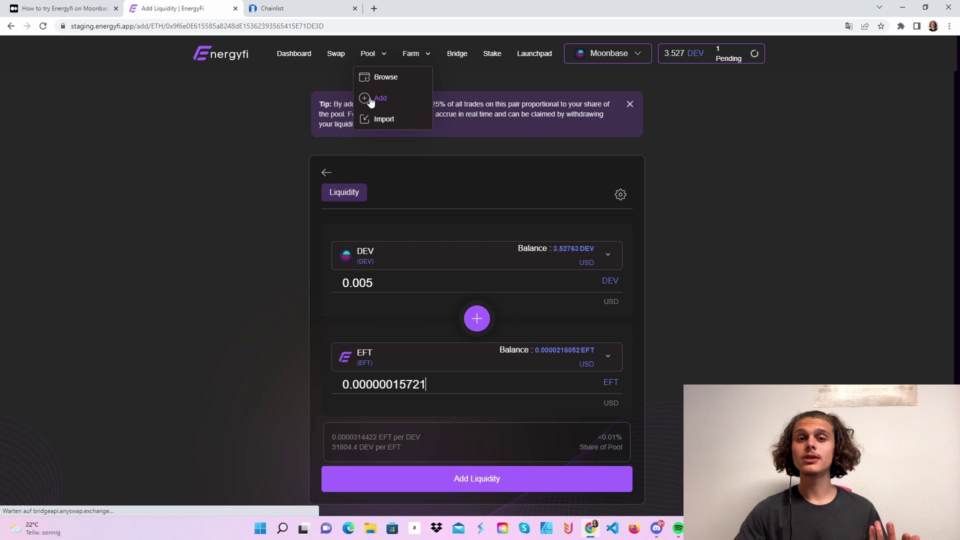
# Pair DEV with GLD as the second token and select the GLD amount.
pyautogui.scroll(-1, 590, 225)
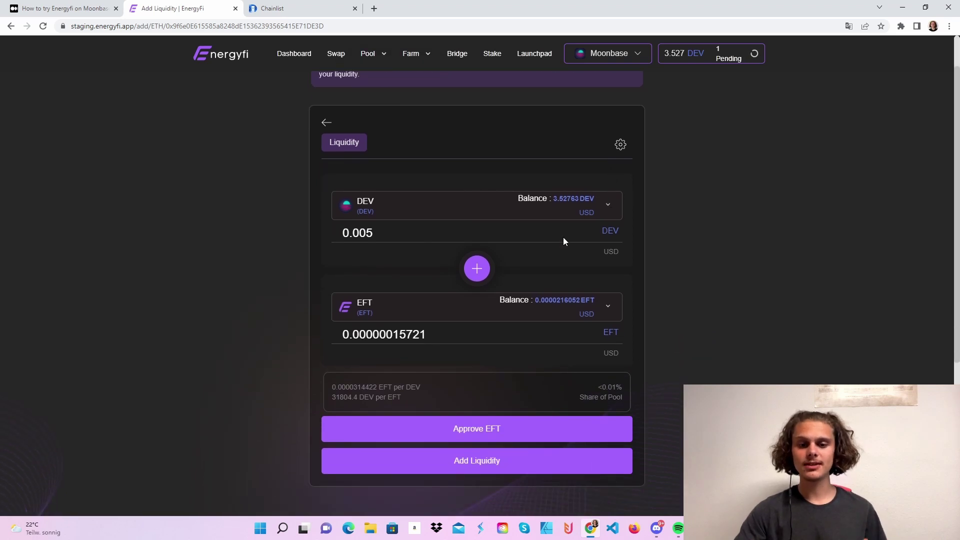
pyautogui.click(428, 308)
pyautogui.scroll(-5, 429, 424)
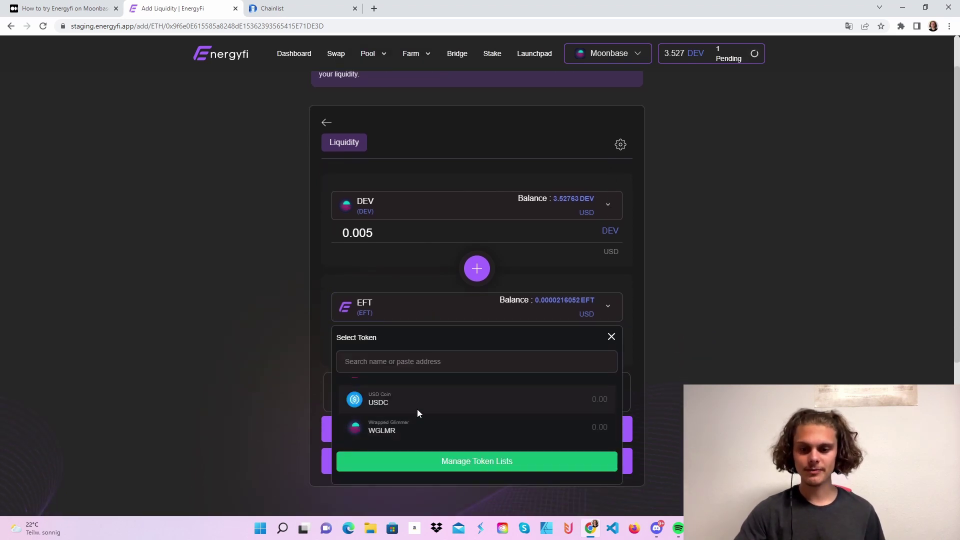
pyautogui.scroll(3, 426, 364)
pyautogui.scroll(2, 421, 450)
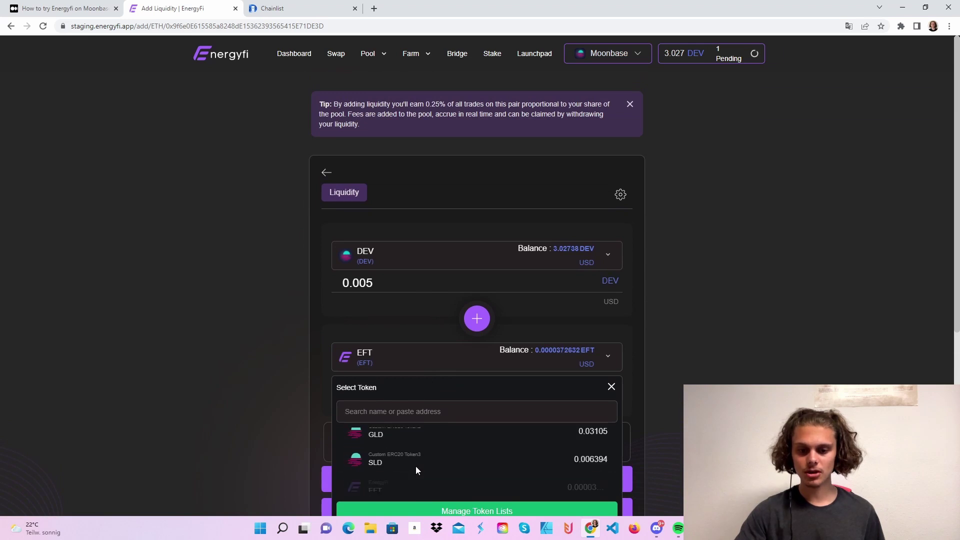
pyautogui.click(409, 434)
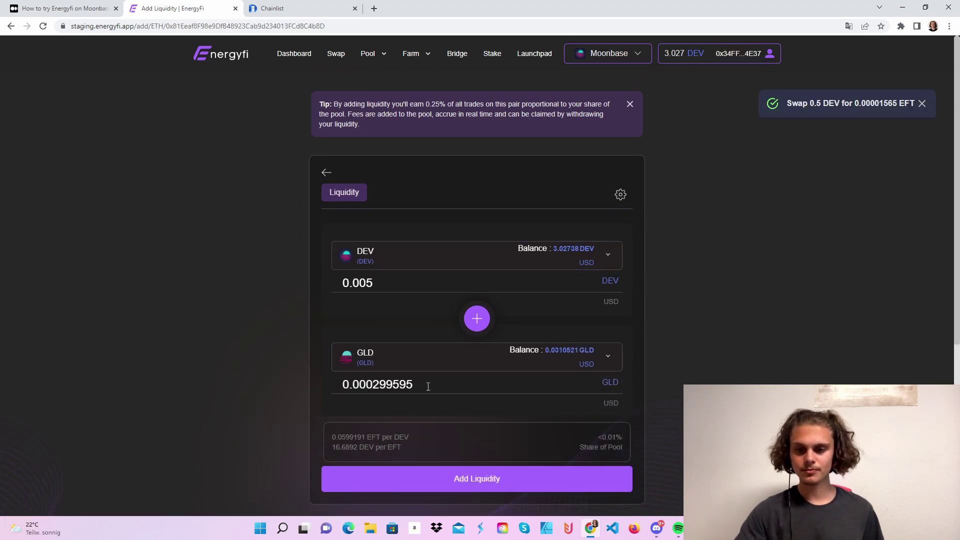
pyautogui.moveTo(428, 386); pyautogui.dragTo(334, 390)
# Supply 0.166891 DEV and 0.01 GLD, approving in MetaMask and dismissing the notice.
pyautogui.write('1')
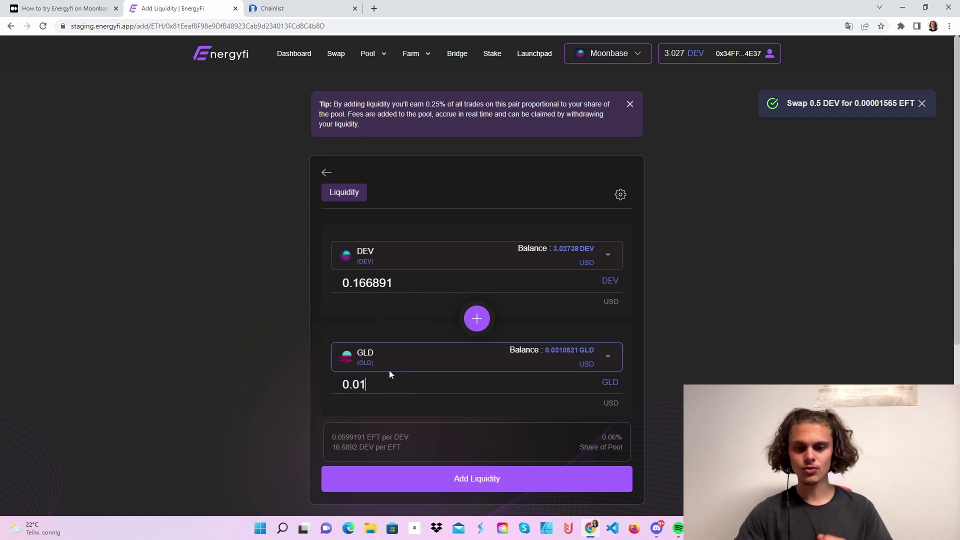
pyautogui.click(476, 484)
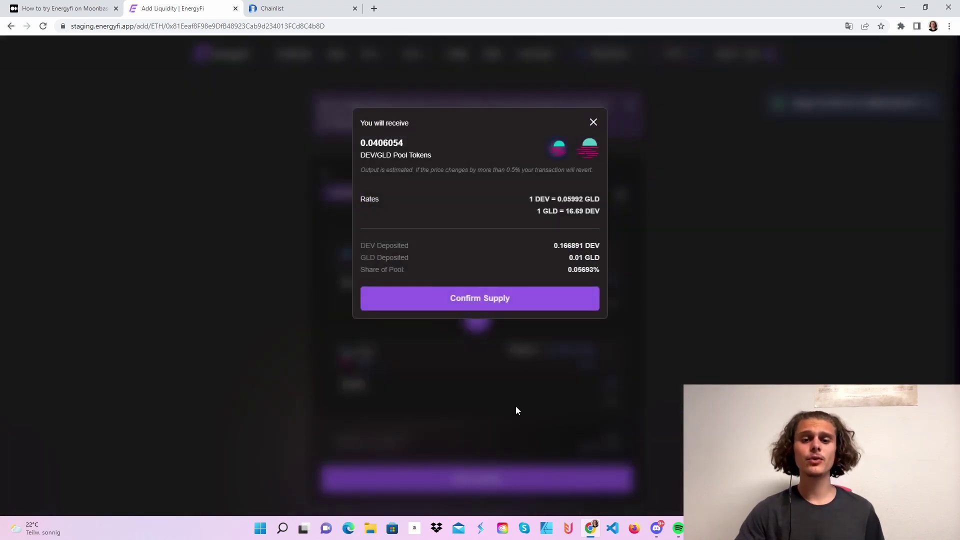
pyautogui.click(493, 309)
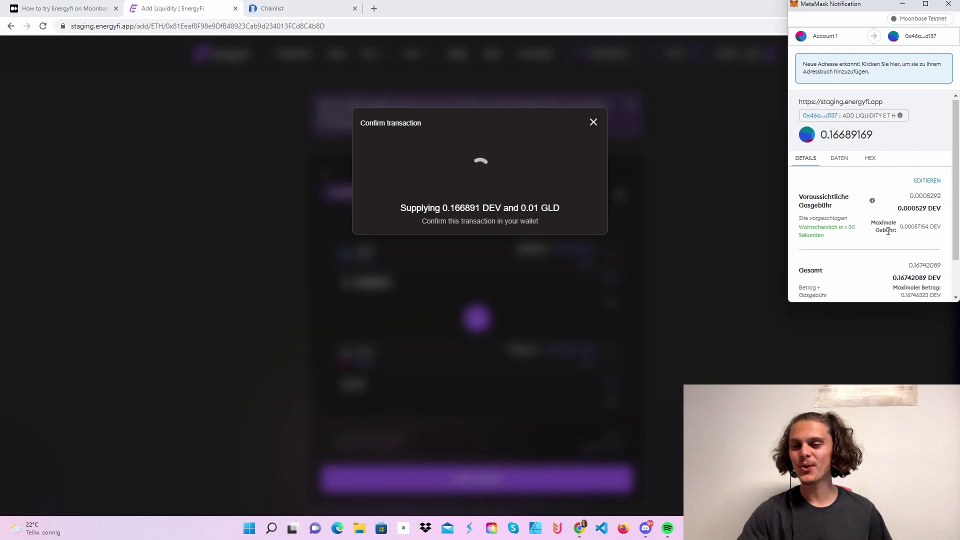
pyautogui.scroll(-1, 894, 258)
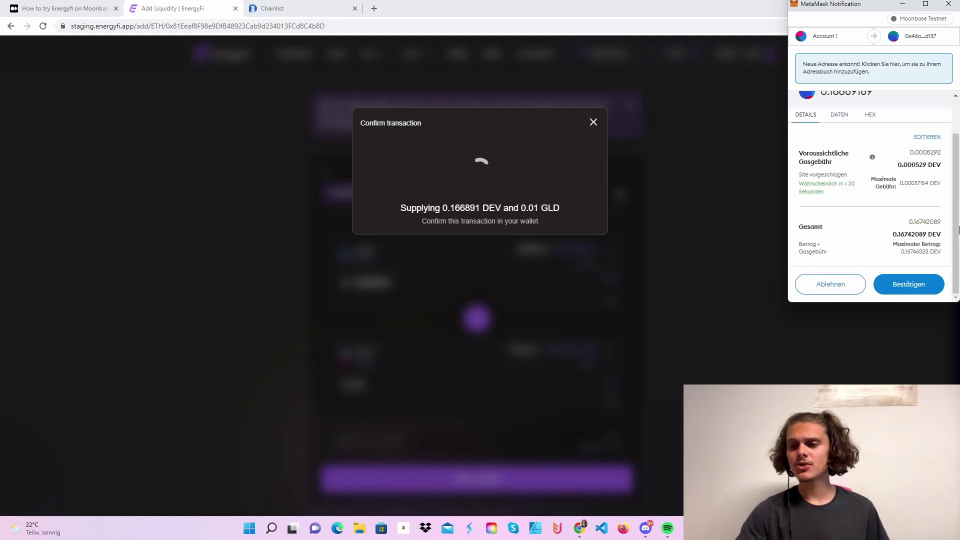
pyautogui.click(899, 287)
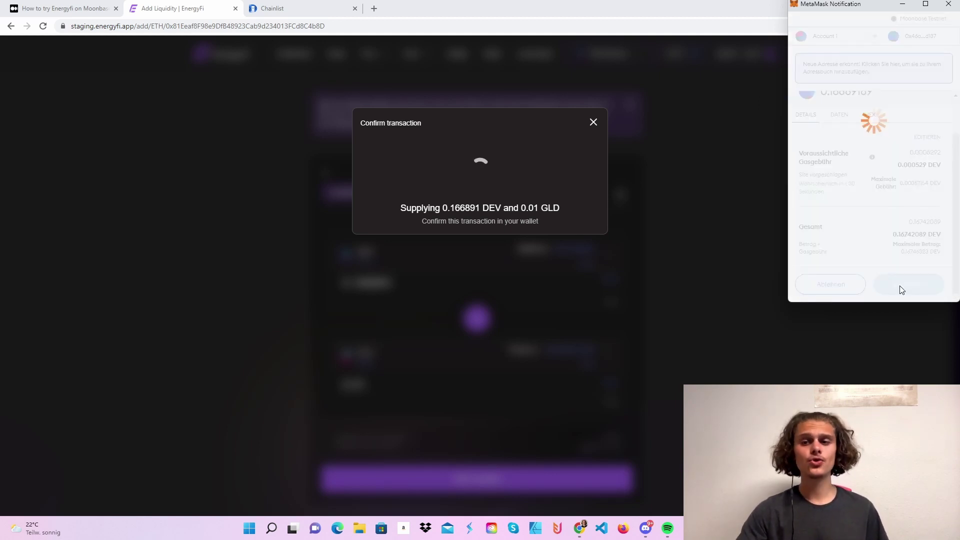
pyautogui.click(594, 122)
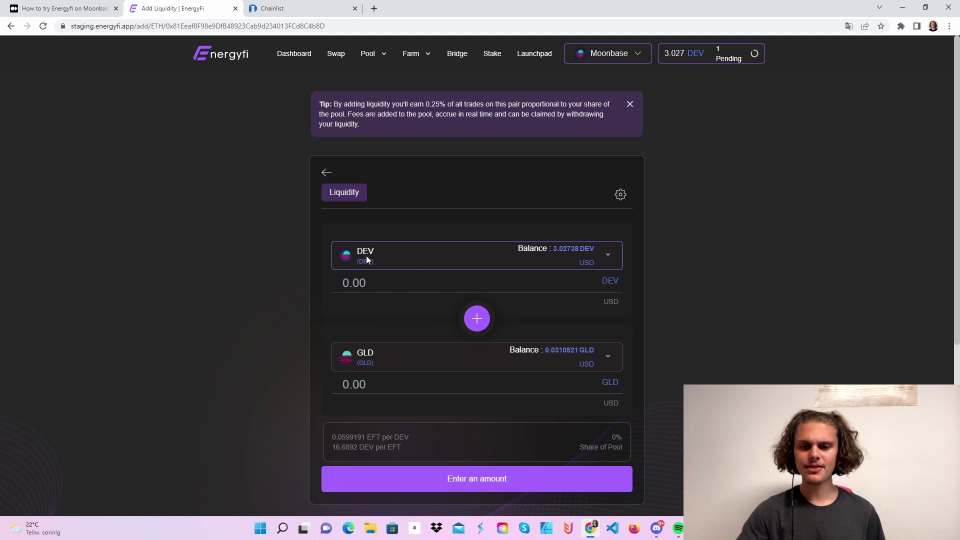
pyautogui.moveTo(383, 56)
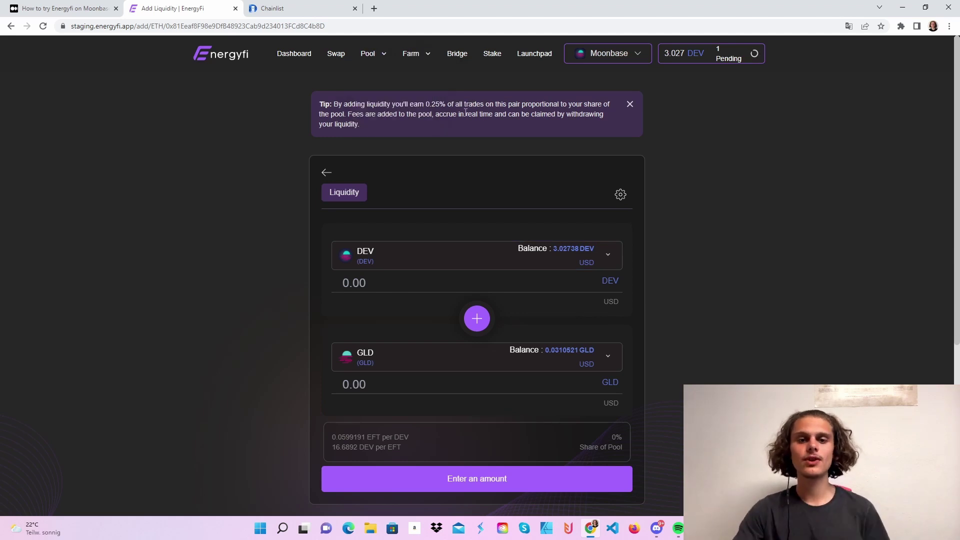
# Set a 20% removal of the DEV/DAI position and review the withdrawal amounts.
pyautogui.click(386, 78)
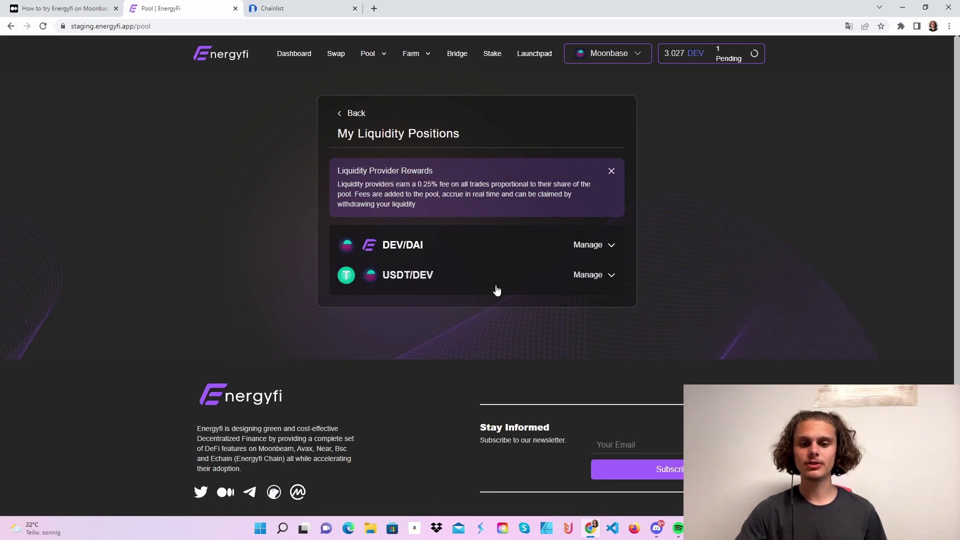
pyautogui.click(582, 251)
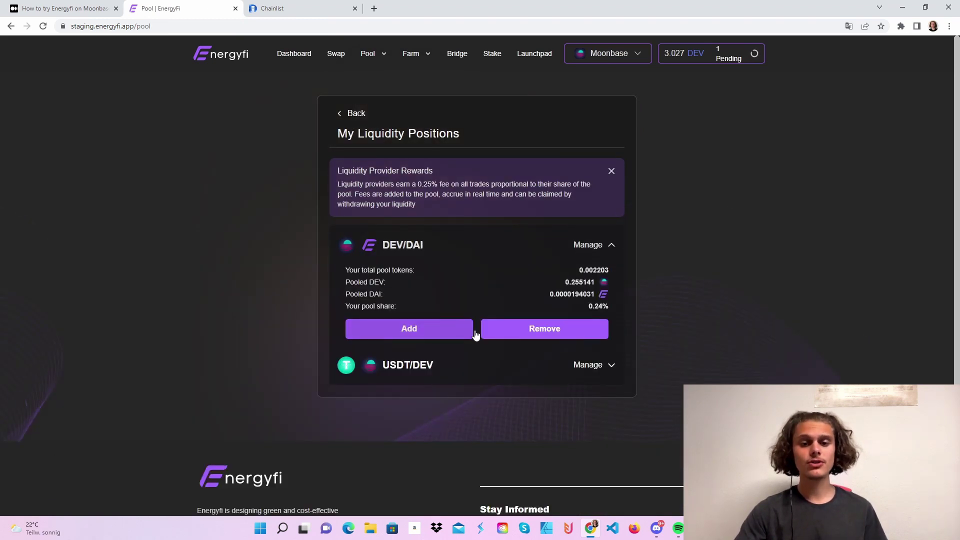
pyautogui.click(557, 334)
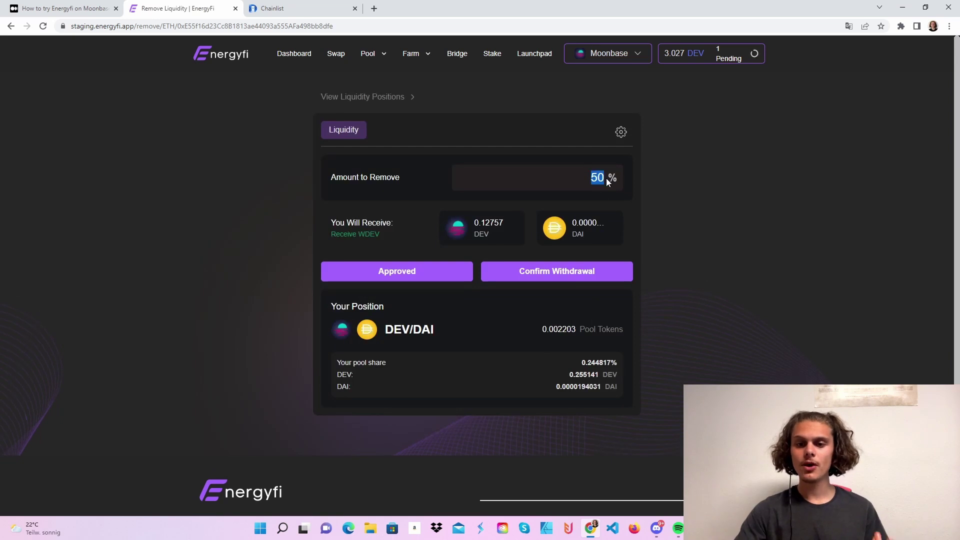
pyautogui.write('20')
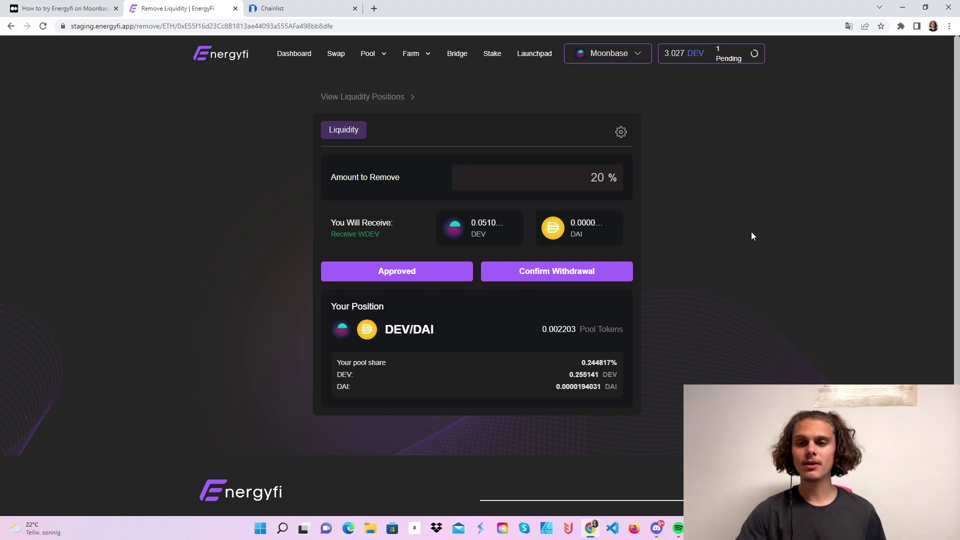
pyautogui.click(515, 276)
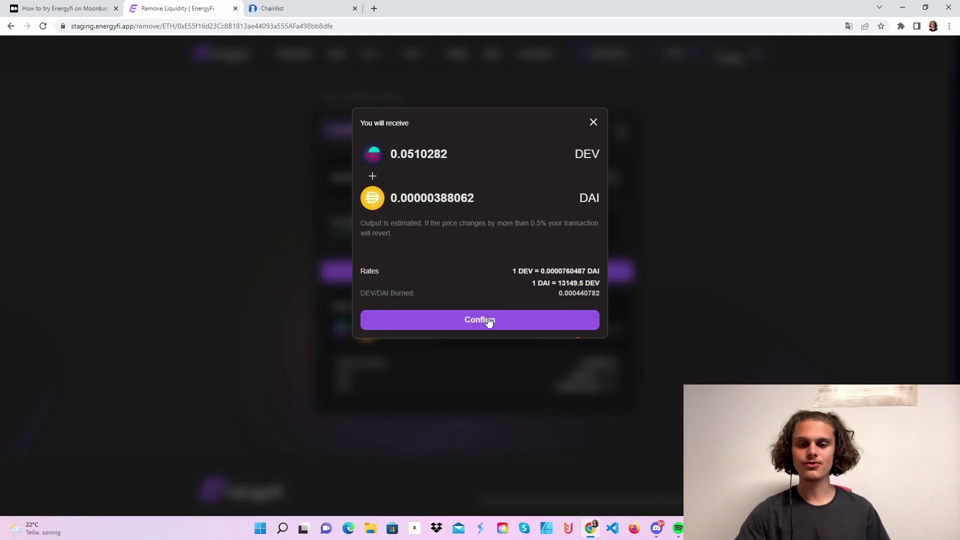
# Confirm withdrawing 0.0510282 DEV and 0.00000388062 DAI and approve it in MetaMask.
pyautogui.click(494, 324)
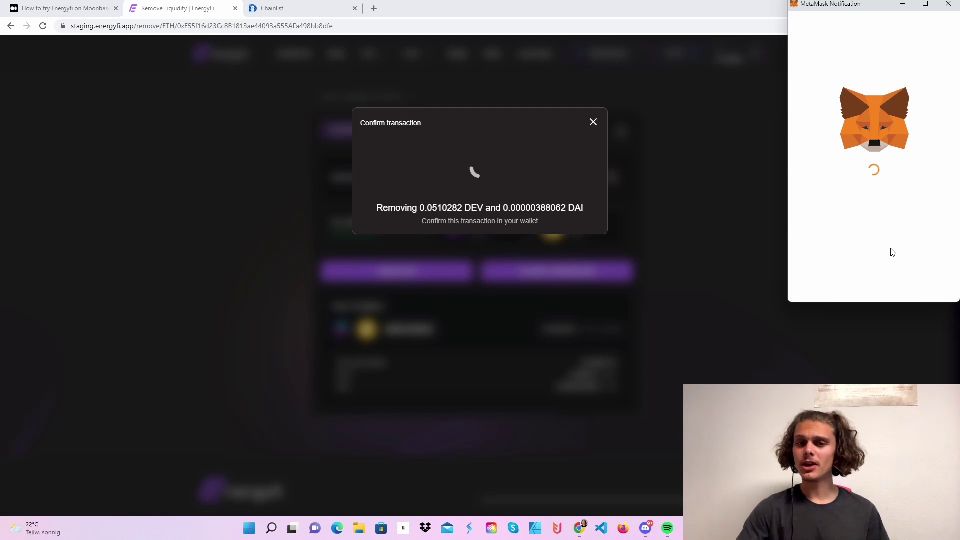
pyautogui.scroll(-2, 928, 262)
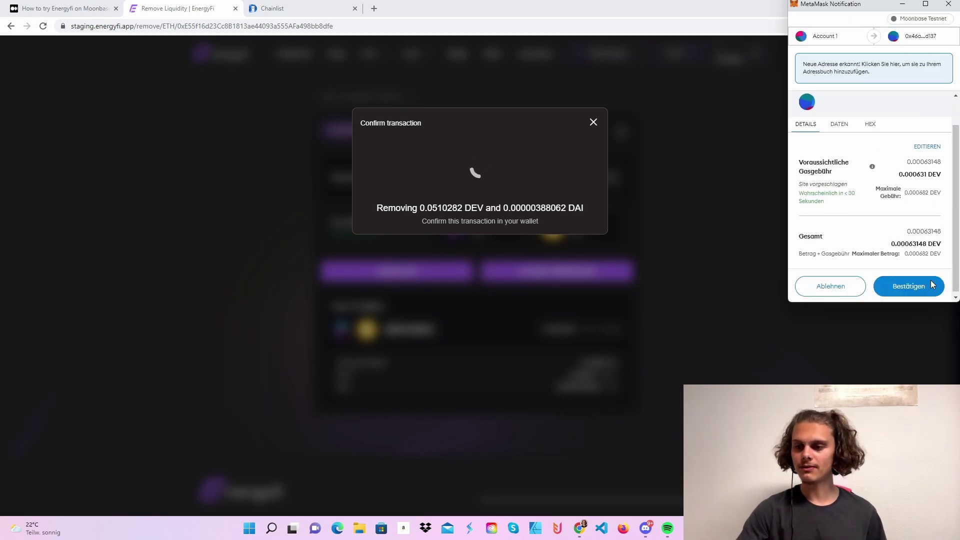
pyautogui.click(908, 289)
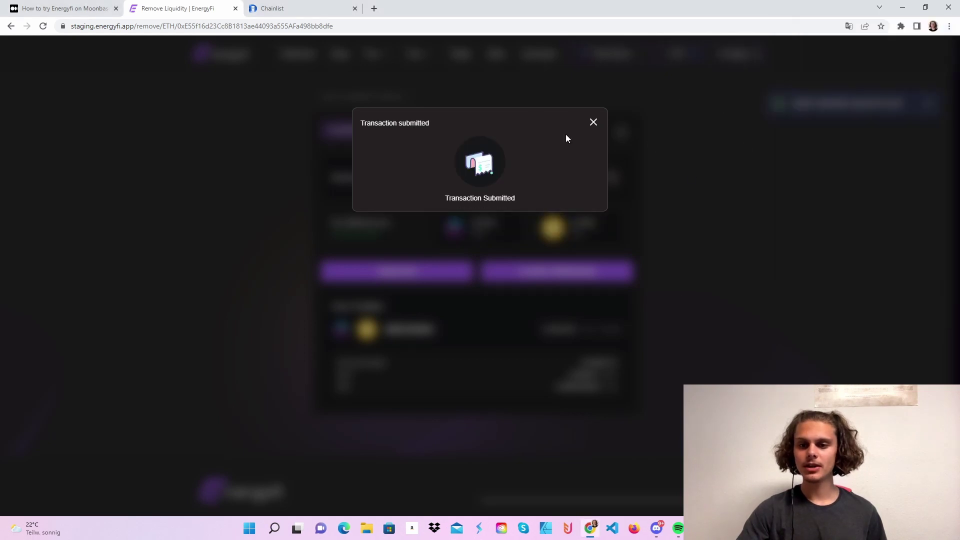
pyautogui.click(594, 122)
# Check the empty Your Farms filter, then return to SLD/GLD, GLD/WETH and USDT/WETH farms.
pyautogui.moveTo(416, 55)
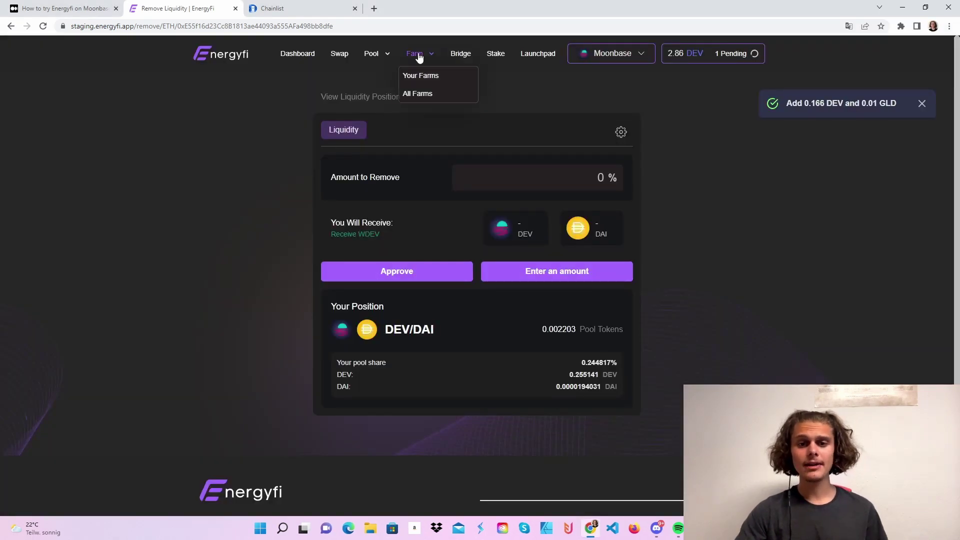
pyautogui.click(410, 98)
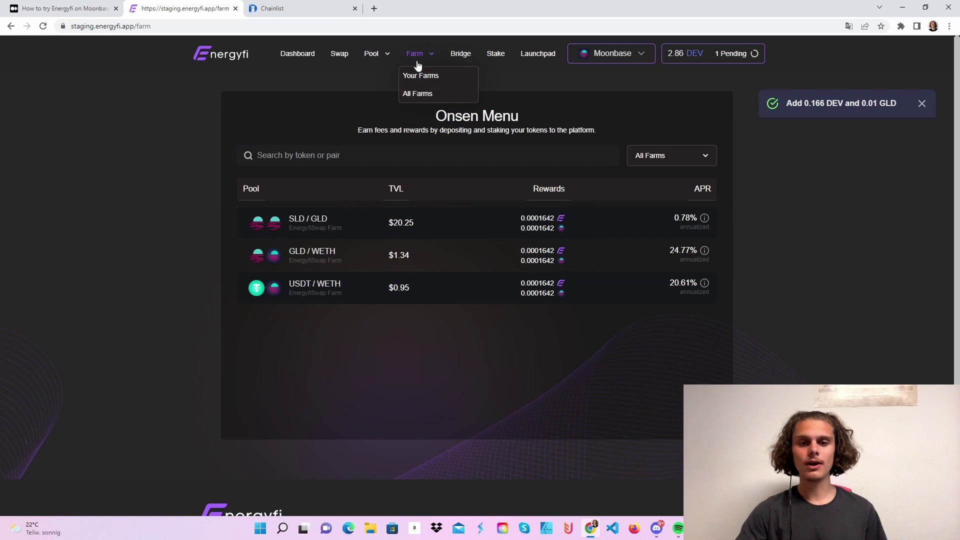
pyautogui.click(419, 75)
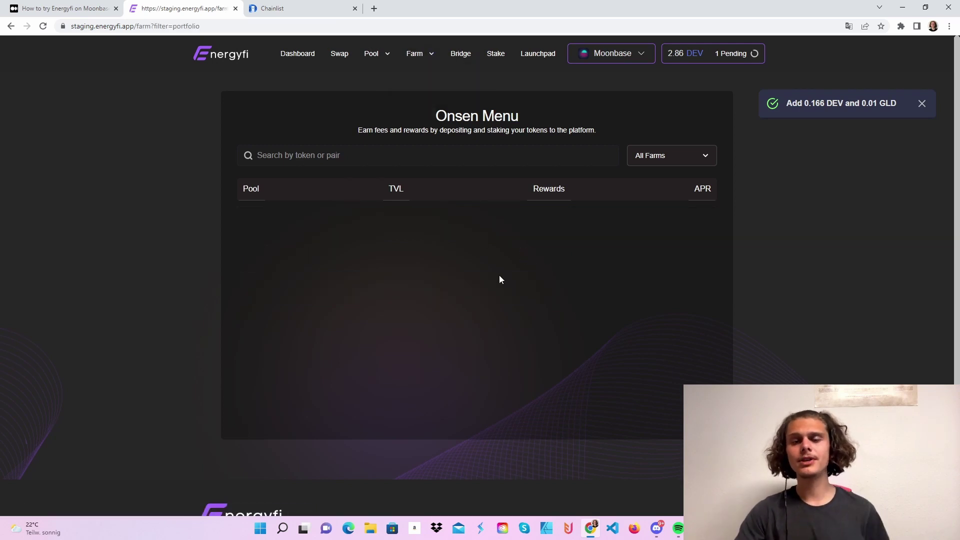
pyautogui.click(644, 178)
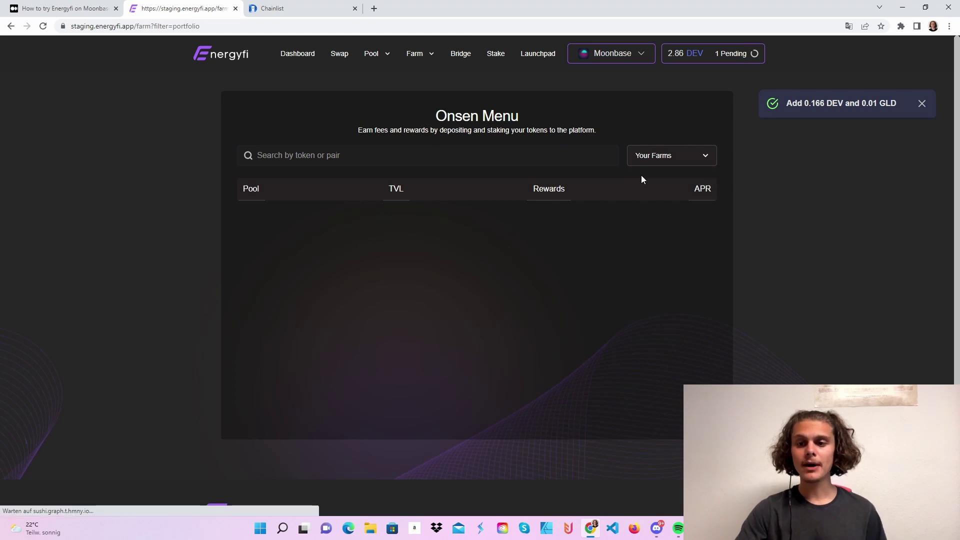
pyautogui.moveTo(415, 56)
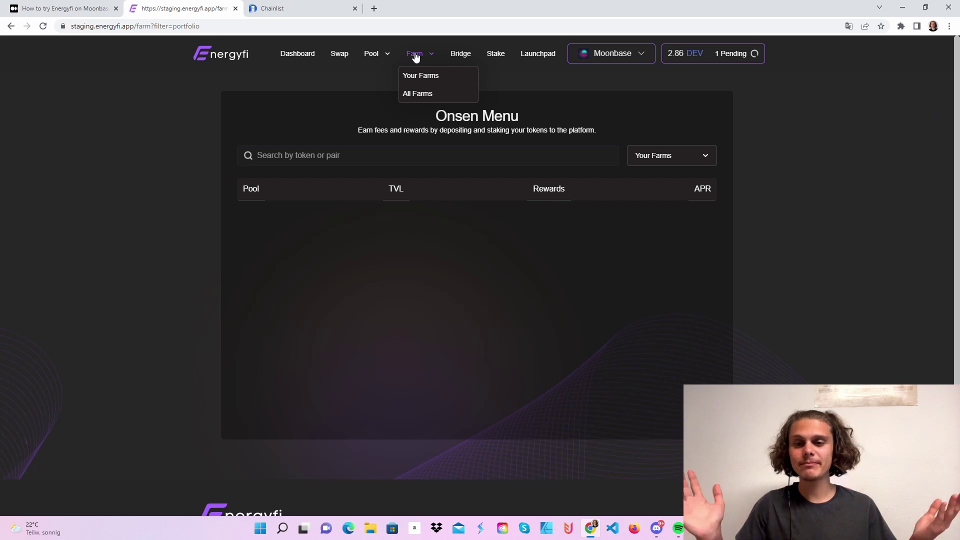
pyautogui.click(408, 97)
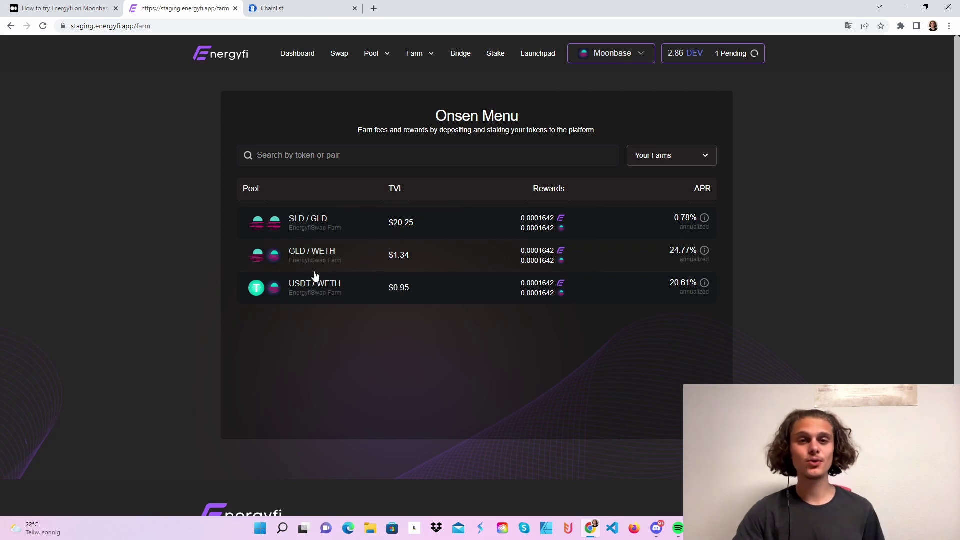
# Enter 0.0005 USDT for the USDT/WETH farm and bring up the deposit confirmation.
pyautogui.click(328, 296)
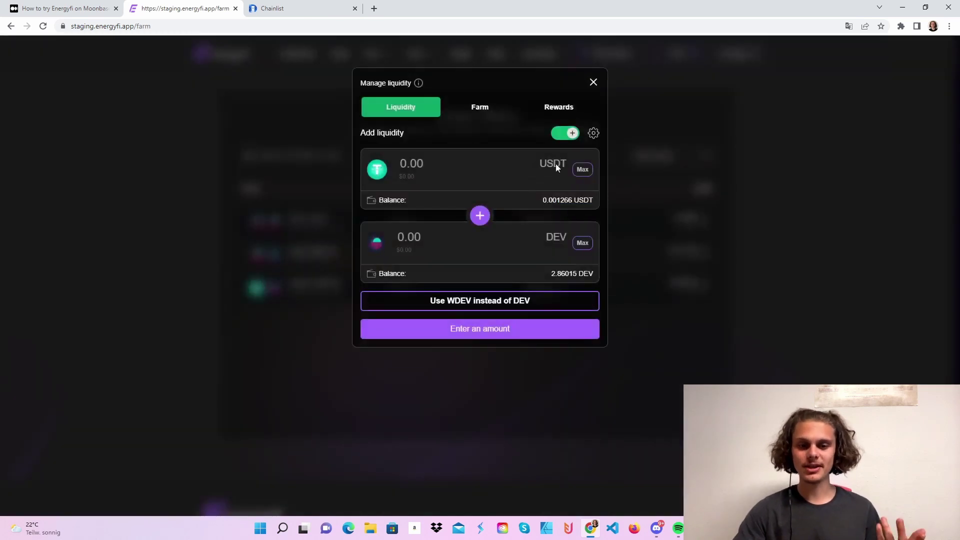
pyautogui.click(425, 168)
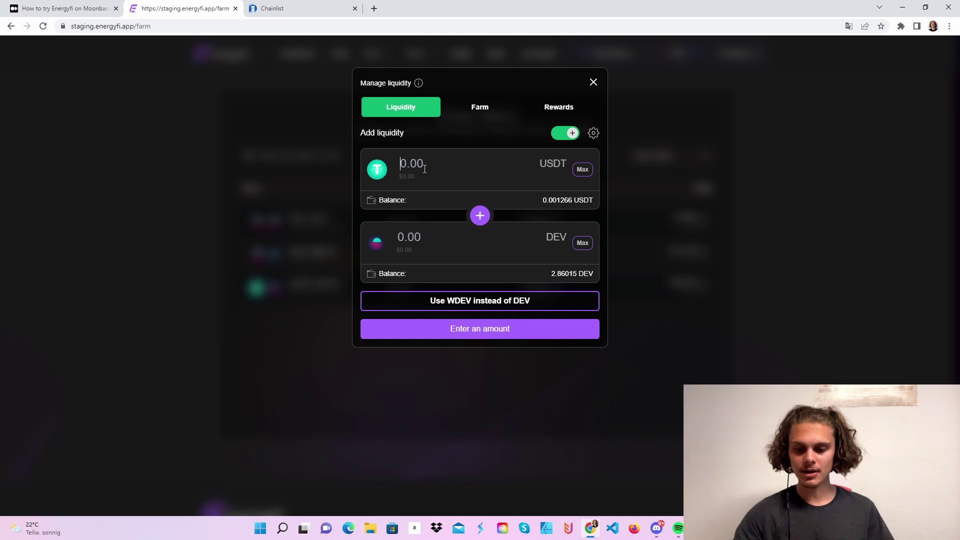
pyautogui.write('0.00')
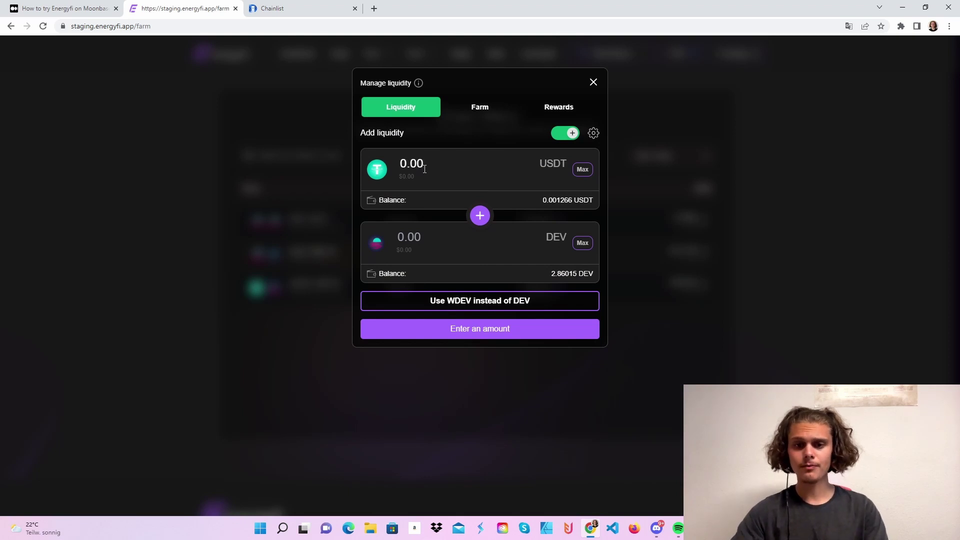
pyautogui.write('05')
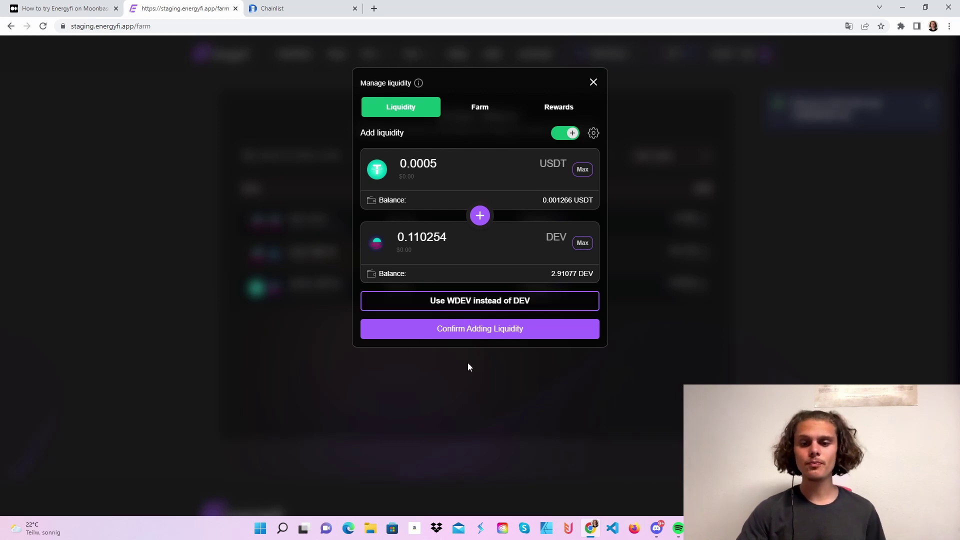
pyautogui.click(450, 334)
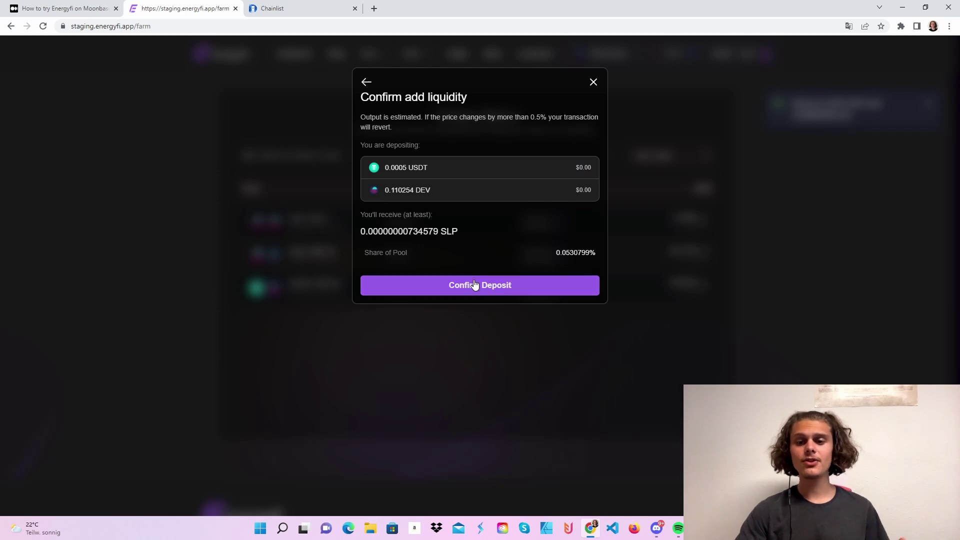
# Confirm the 0.0005 USDT and 0.110254 DEV deposit and approve it in MetaMask.
pyautogui.click(475, 286)
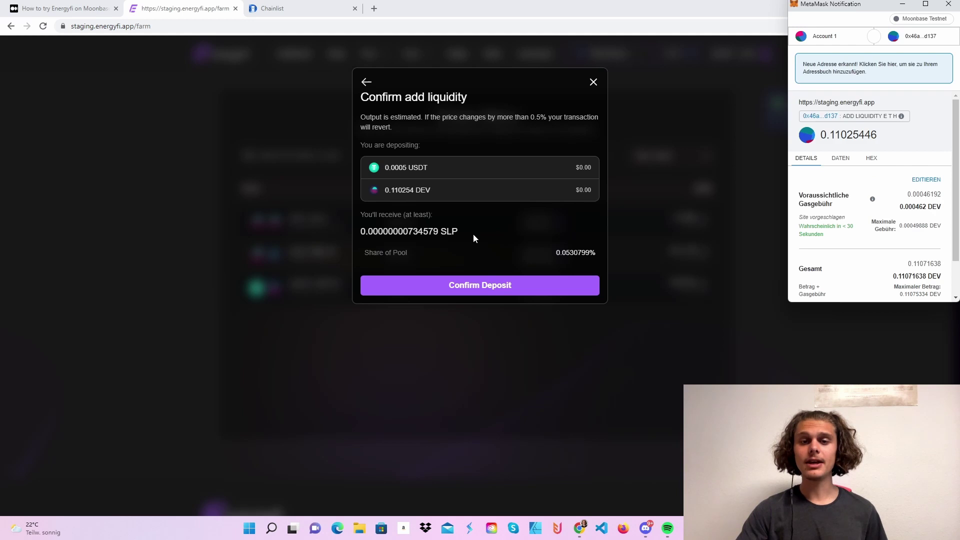
pyautogui.scroll(-2, 950, 231)
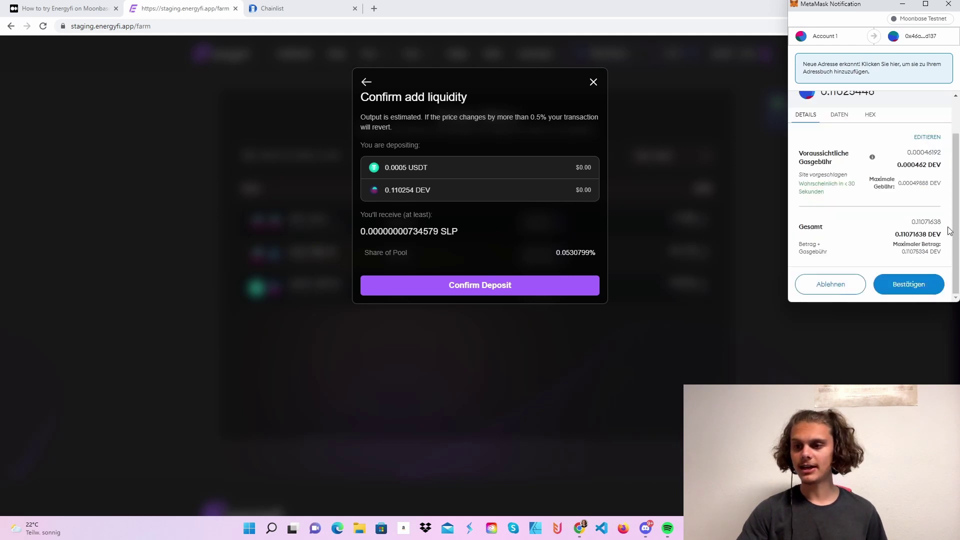
pyautogui.click(909, 286)
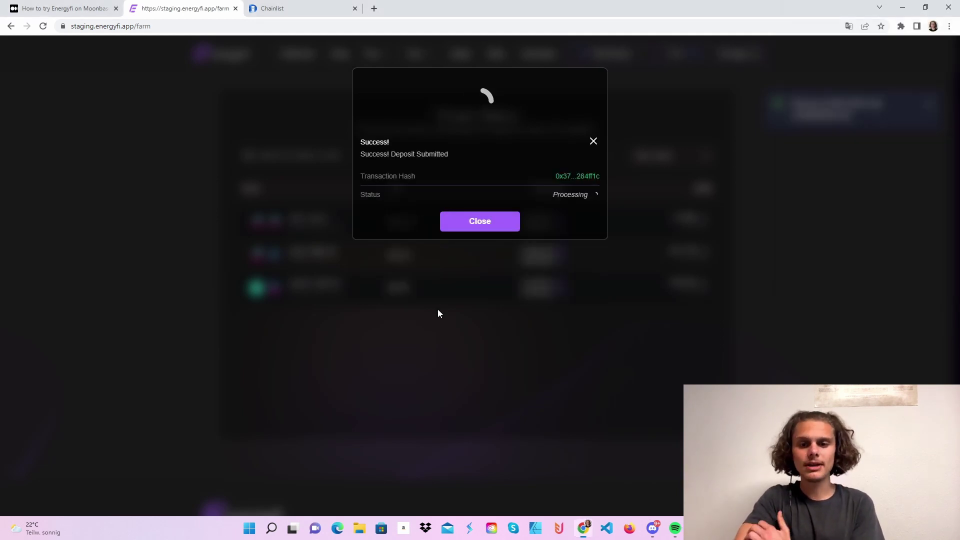
pyautogui.click(507, 225)
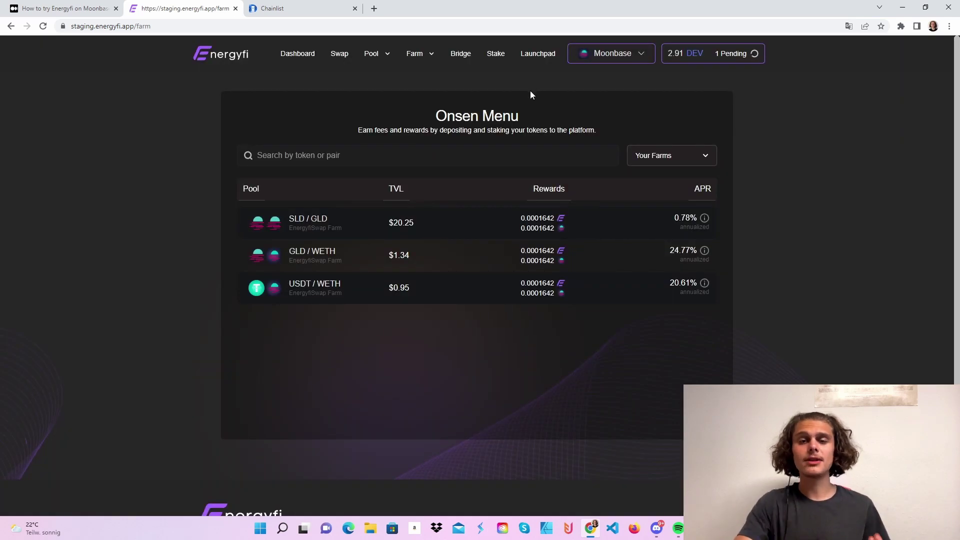
# Open the Bridge page in a new tab, set to BSC to AVAX with EX1.
pyautogui.click(457, 55)
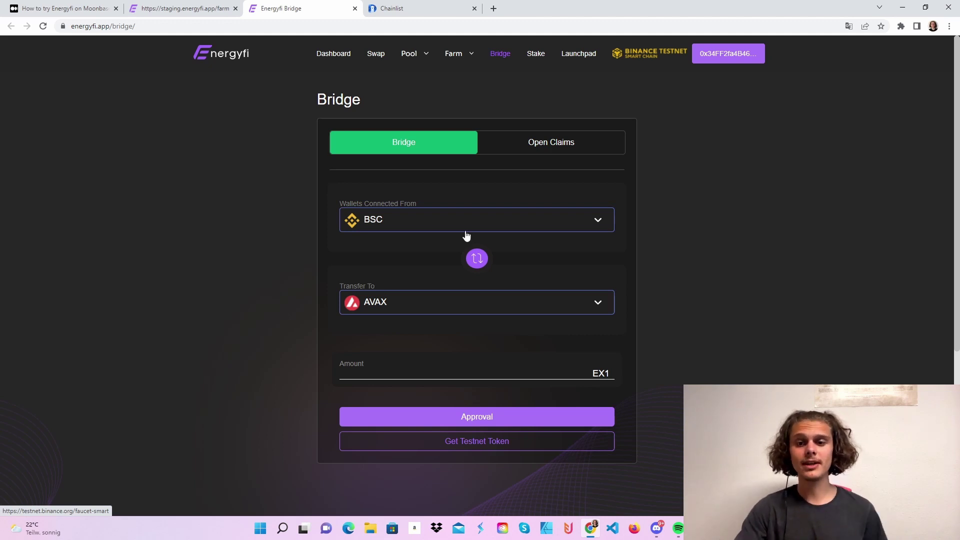
# Stake 0.000002 EFT and approve the staking transaction in MetaMask.
pyautogui.click(537, 54)
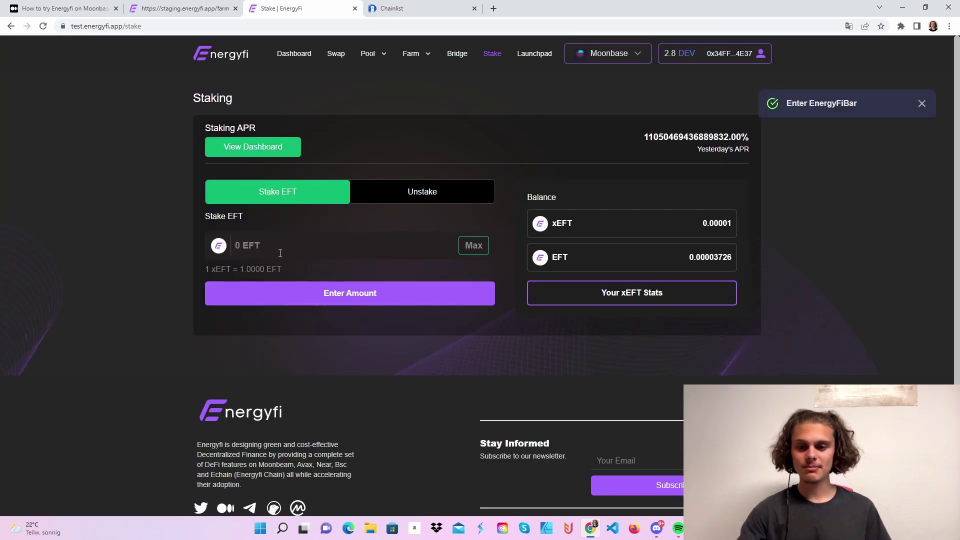
pyautogui.write('0.000002 EFT')
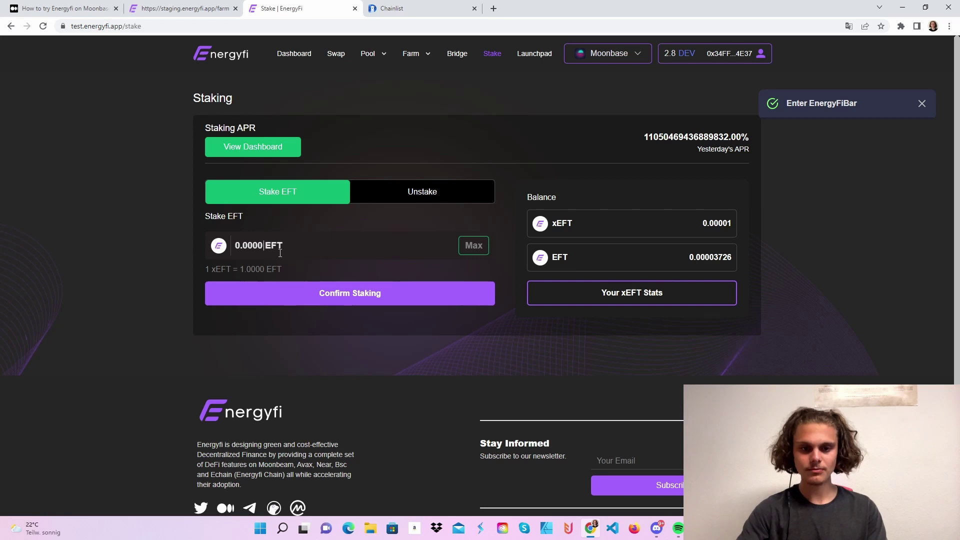
pyautogui.click(334, 296)
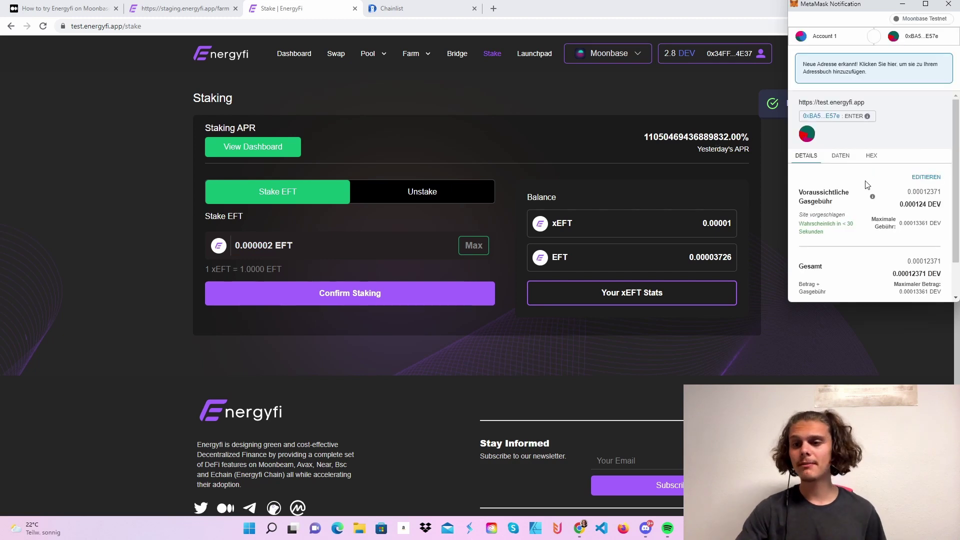
pyautogui.scroll(-2, 867, 200)
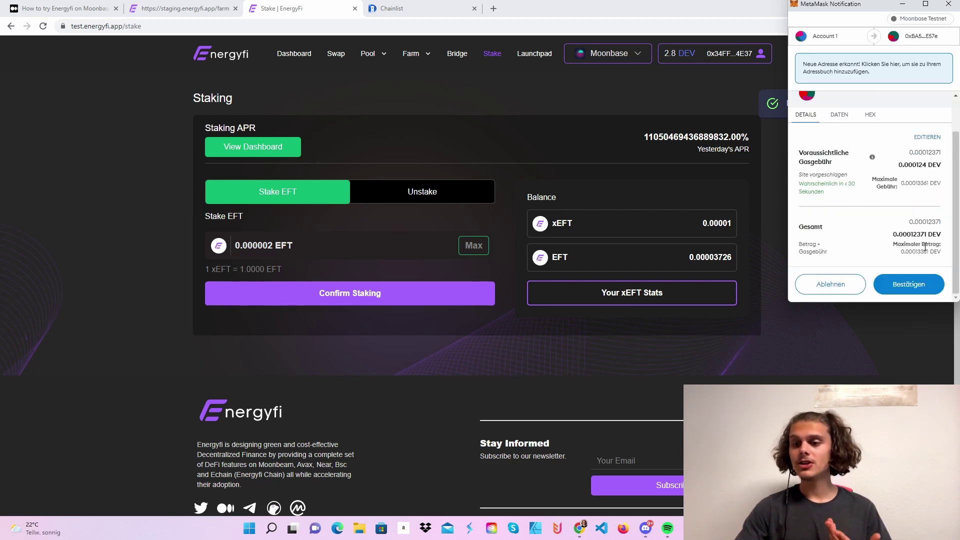
pyautogui.click(903, 288)
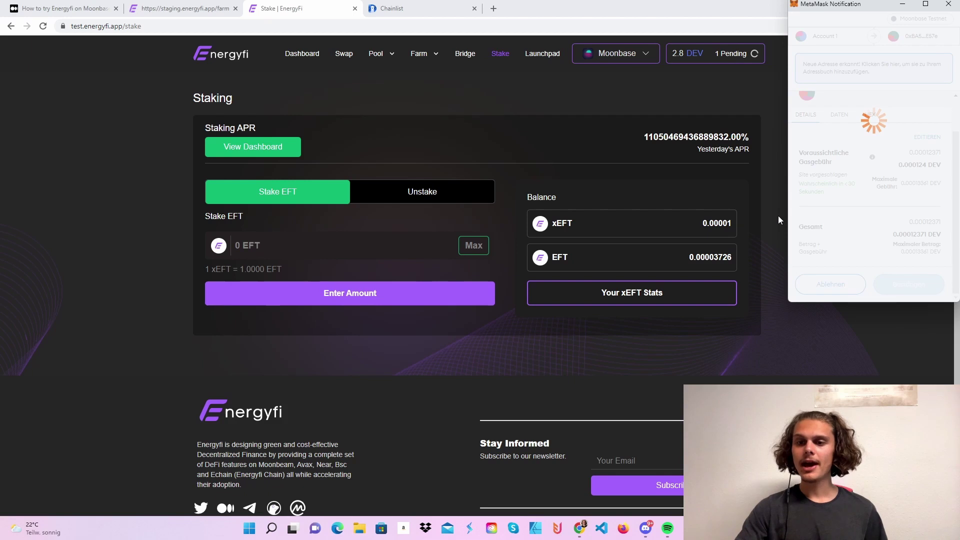
# Check the EFT and xEFT balances and xEFT stats, then return to the Staking page.
pyautogui.moveTo(680, 259); pyautogui.dragTo(733, 258)
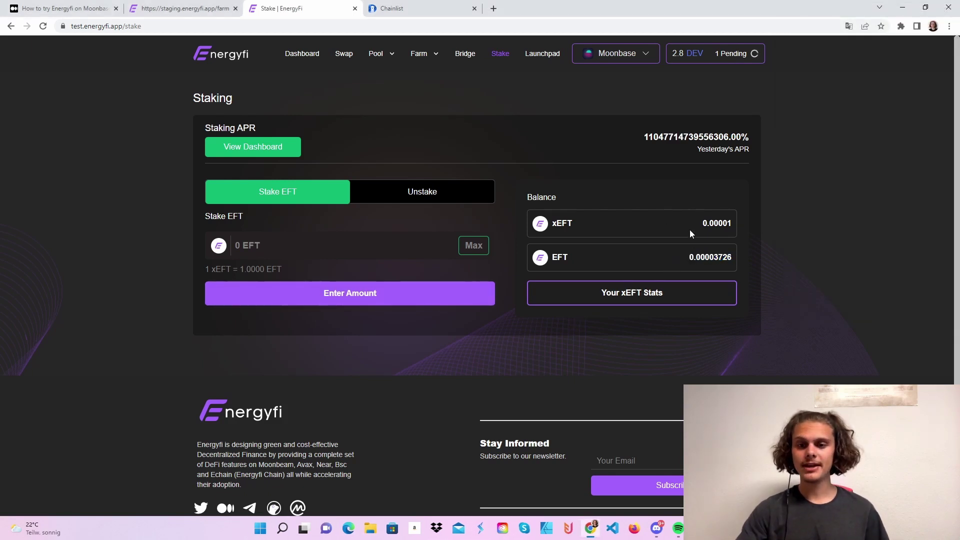
pyautogui.moveTo(690, 234); pyautogui.dragTo(736, 224)
pyautogui.click(675, 224)
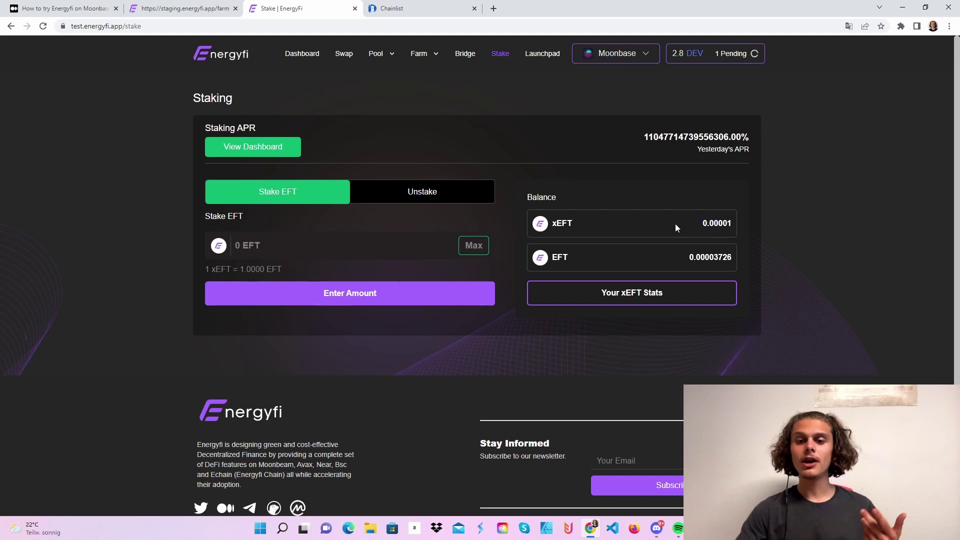
pyautogui.click(631, 300)
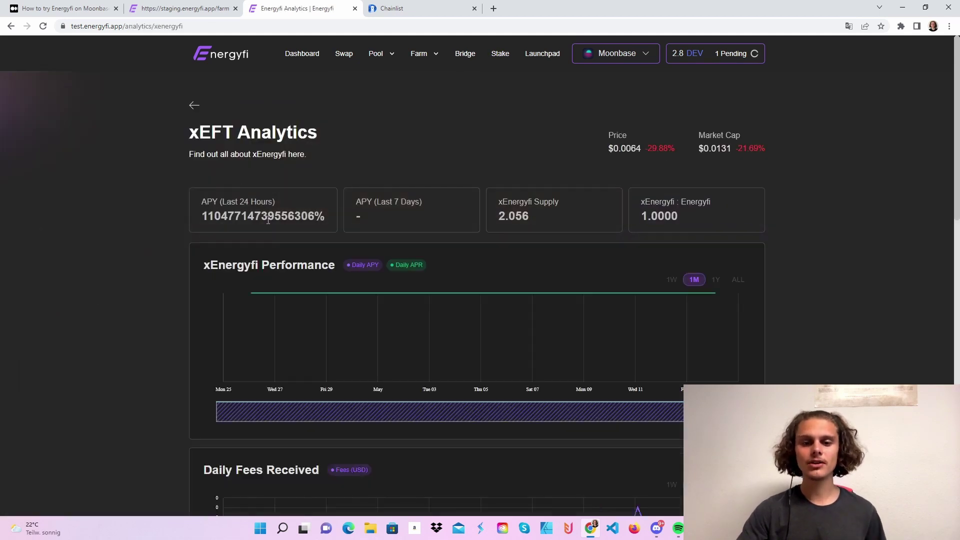
pyautogui.scroll(-6, 457, 223)
pyautogui.scroll(6, 465, 238)
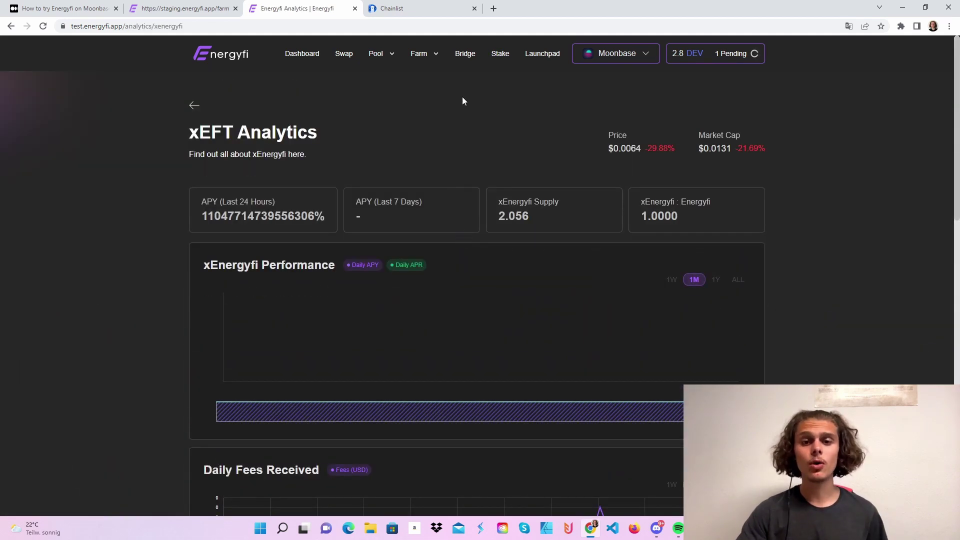
pyautogui.click(157, 7)
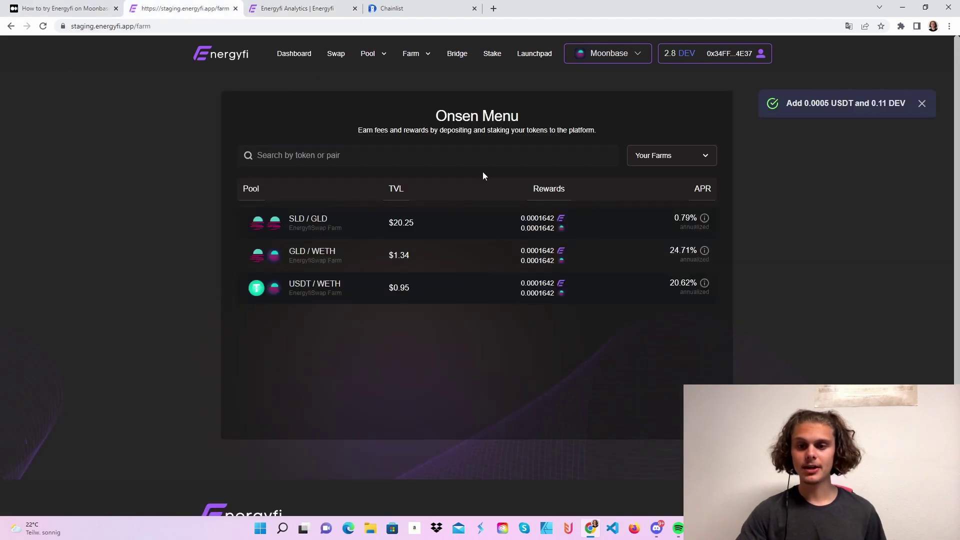
pyautogui.click(495, 57)
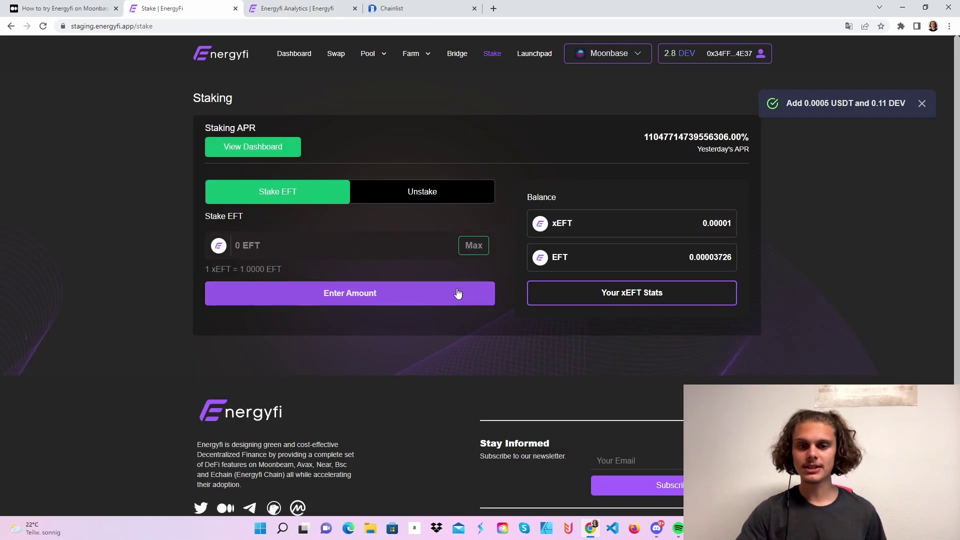
# Switch to Unstake and enter 0.00001 xEFT as the amount to withdraw.
pyautogui.click(435, 194)
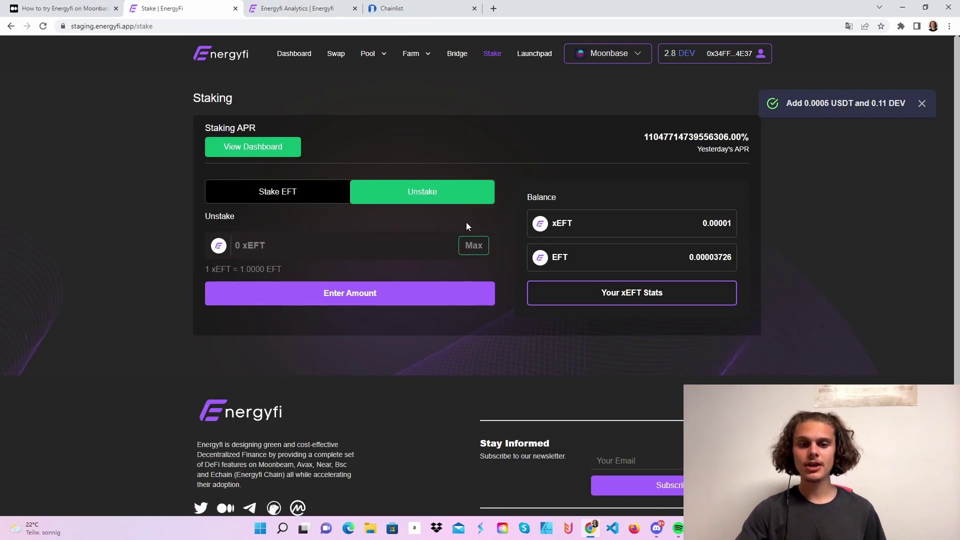
pyautogui.click(462, 250)
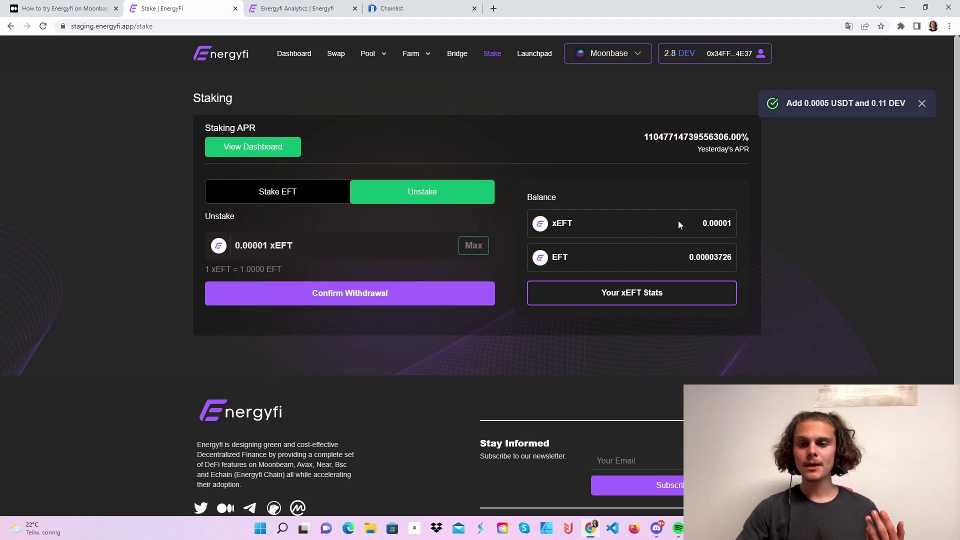
pyautogui.doubleClick(716, 224)
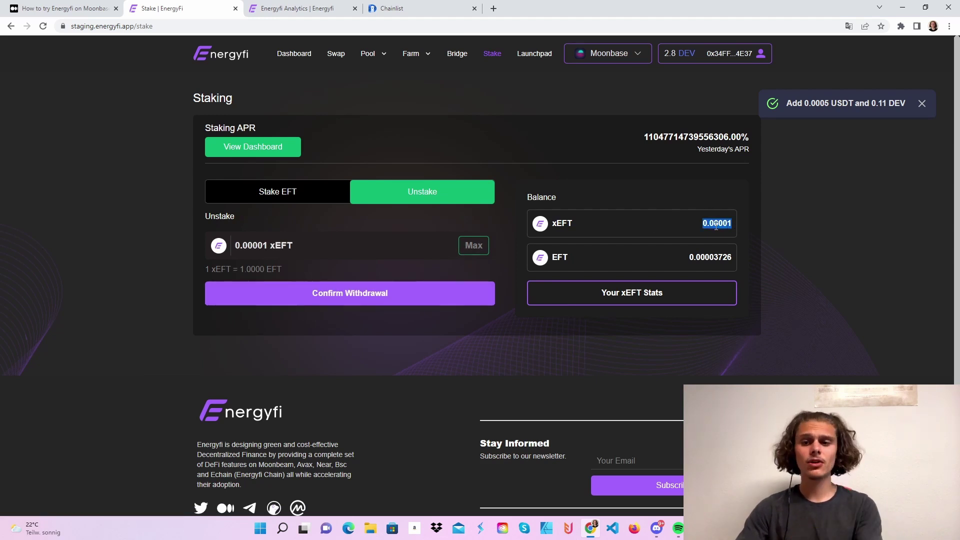
pyautogui.click(716, 227)
pyautogui.moveTo(722, 227); pyautogui.dragTo(700, 226)
# Confirm the xEFT withdrawal and approve the transaction in MetaMask.
pyautogui.click(382, 298)
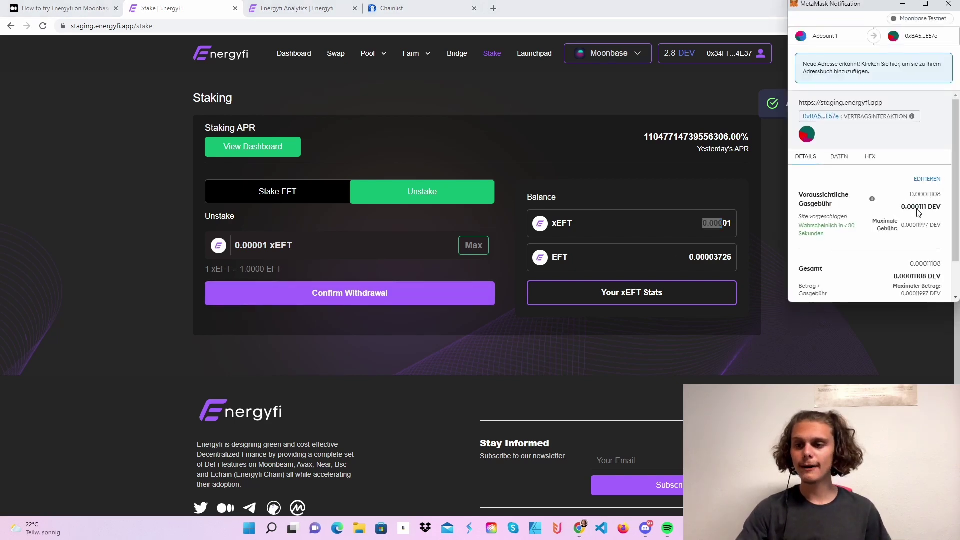
pyautogui.scroll(-2, 920, 215)
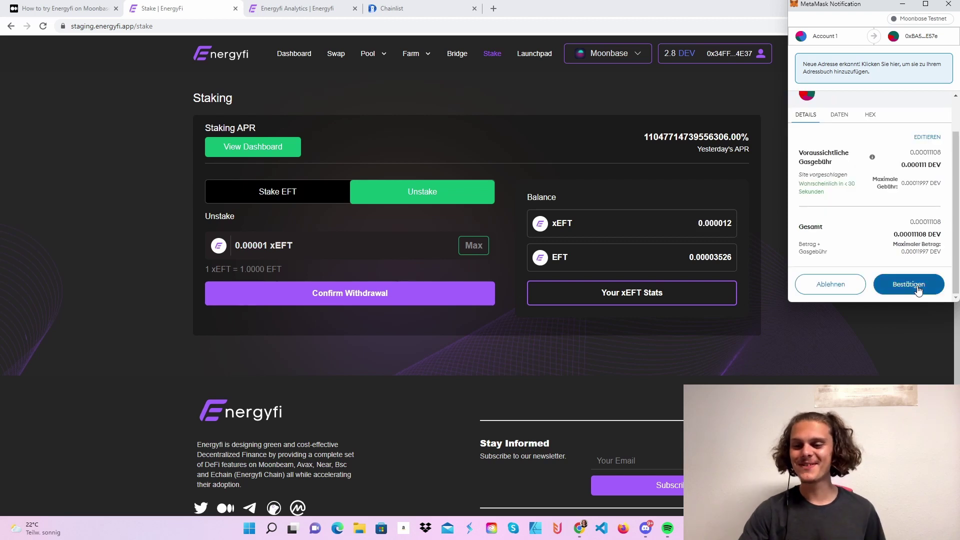
pyautogui.click(919, 287)
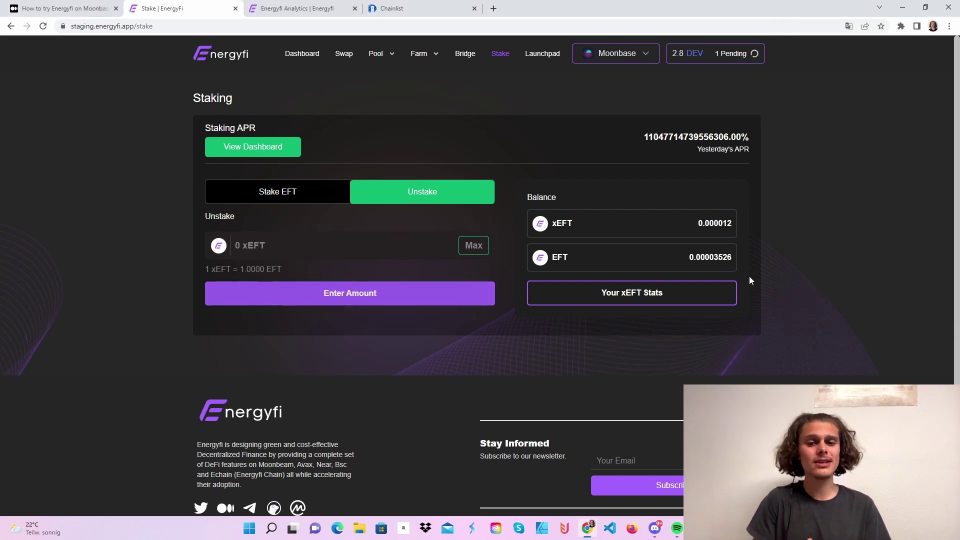